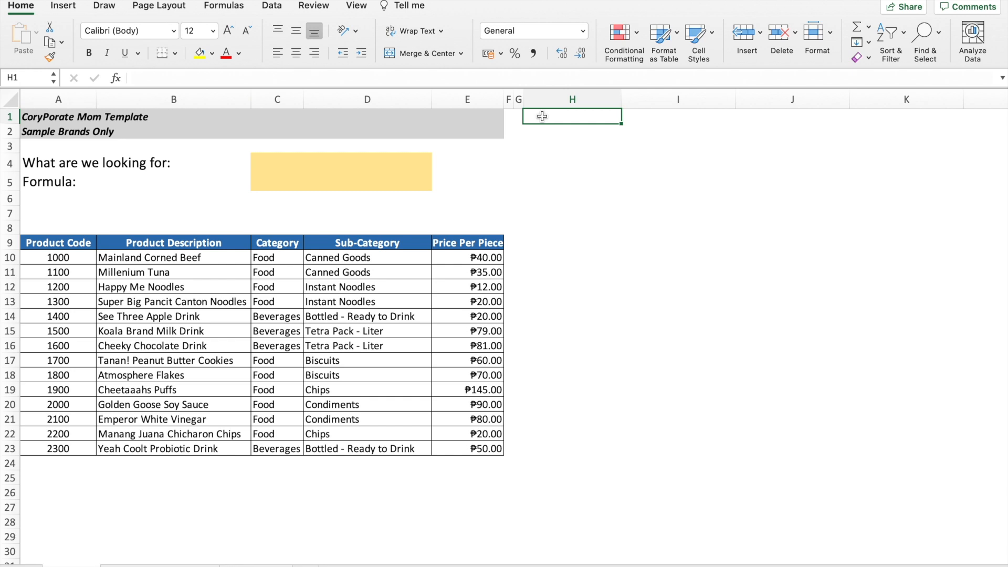
# Step: Enter =LOOKUP(1500,A10:A23,B10:B23) in C5 to return the product description for code 1500
pyautogui.click(265, 181)
pyautogui.write('=')
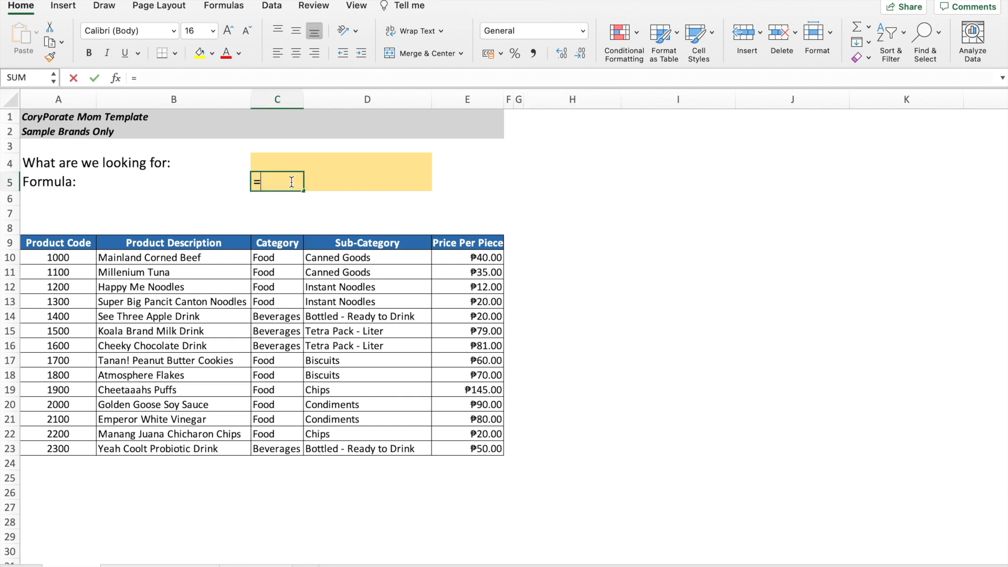
pyautogui.write('lookup')
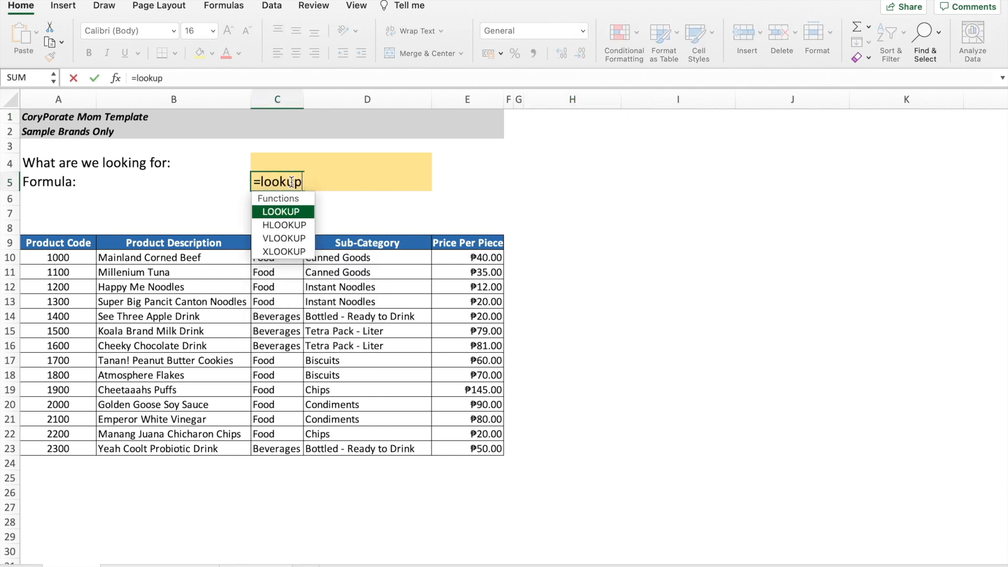
pyautogui.write('(')
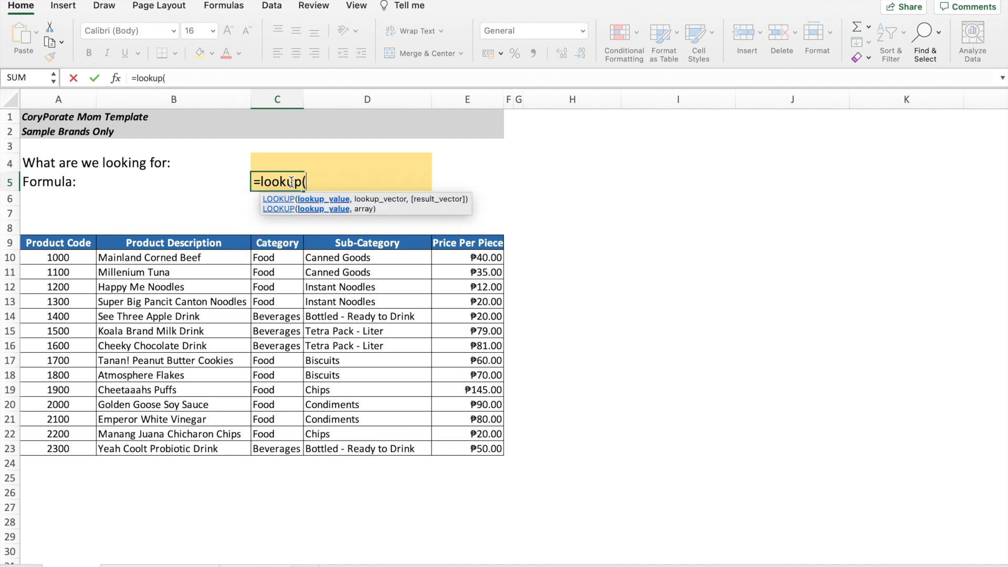
pyautogui.write('1500,')
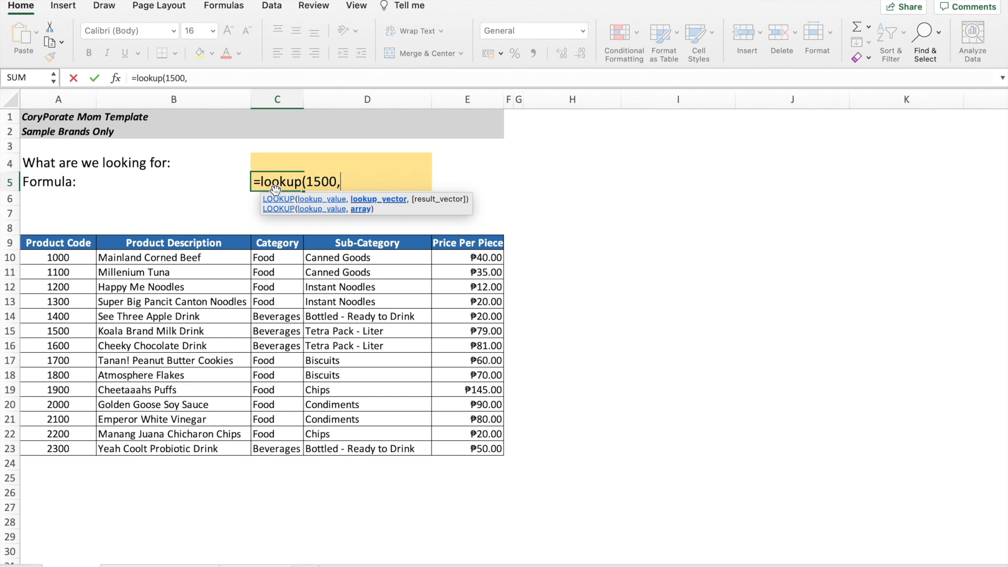
pyautogui.click(54, 258)
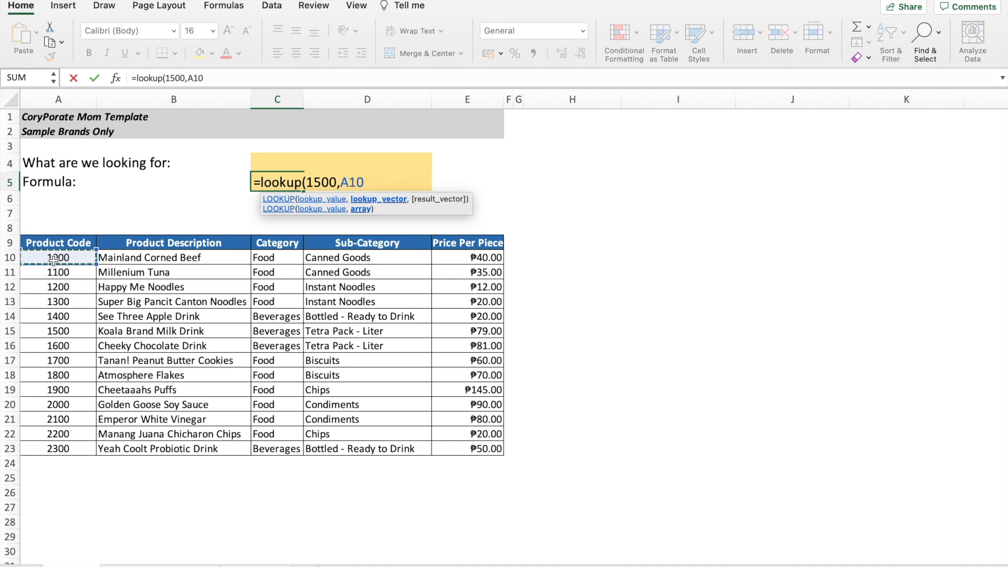
pyautogui.hotkey('ctrl', 'shift', 'Down')
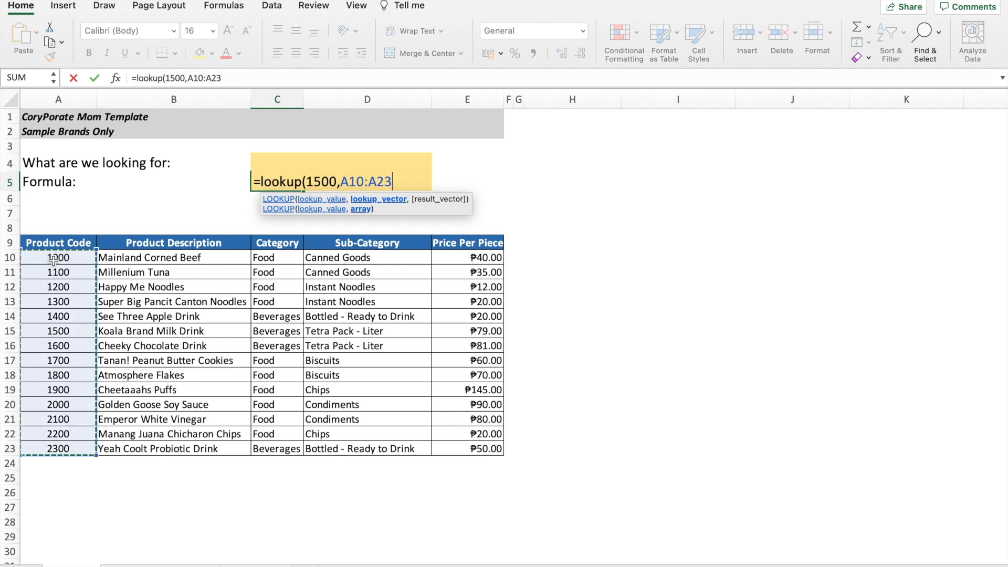
pyautogui.write(',')
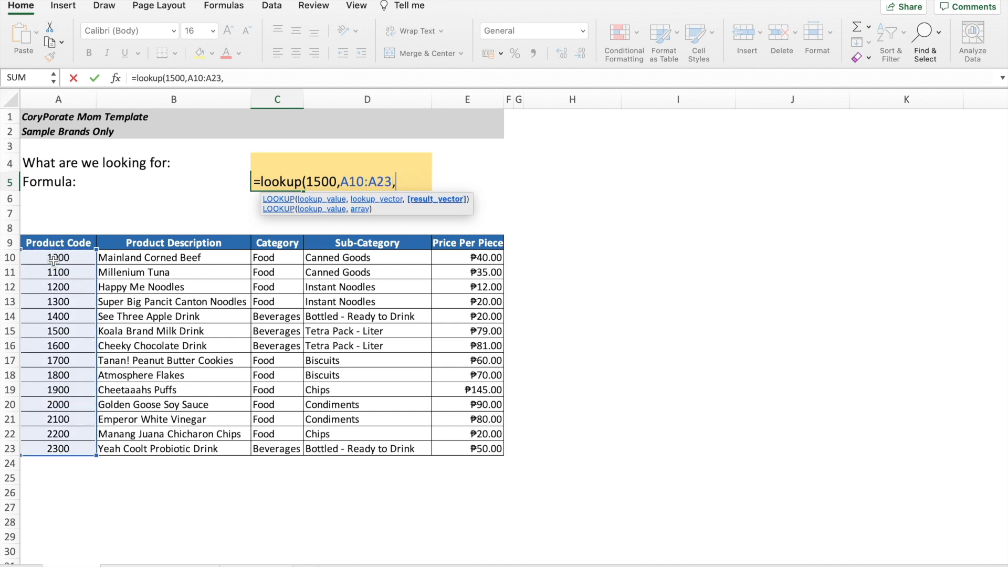
pyautogui.click(162, 257)
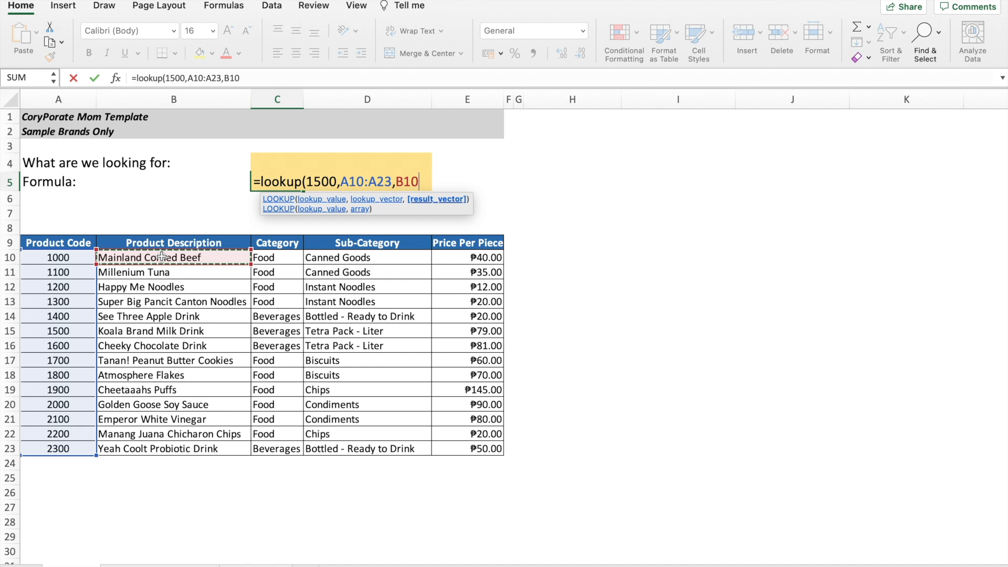
pyautogui.hotkey('ctrl', 'shift', 'Down')
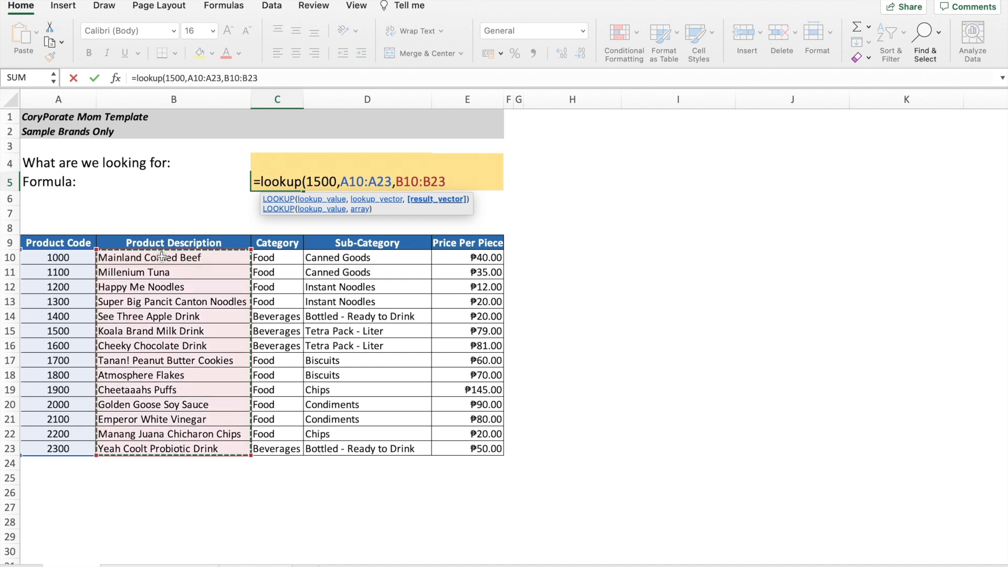
pyautogui.write(')')
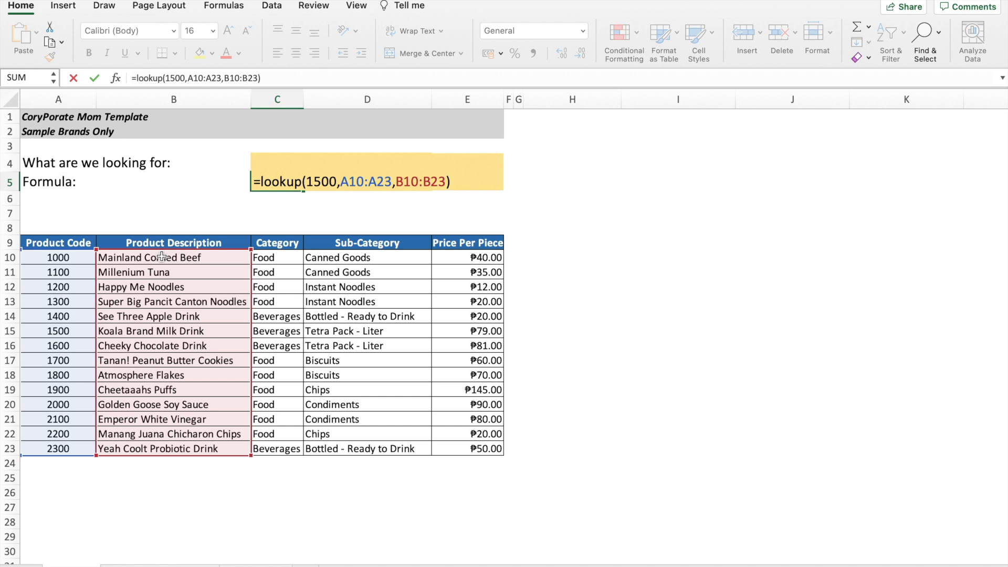
pyautogui.press('Return')
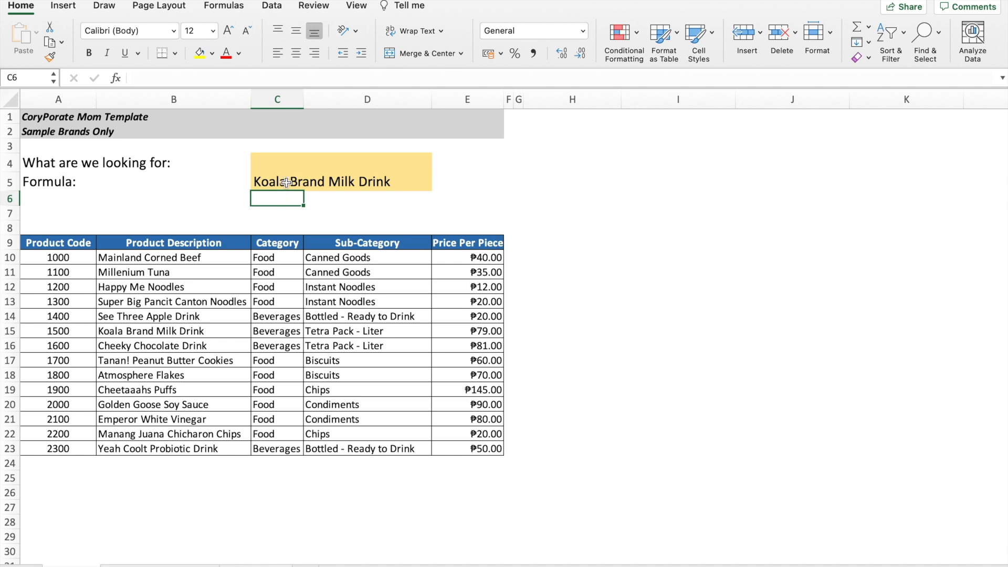
# Step: Replace the hard-coded lookup value in the C5 formula with a reference to C4
pyautogui.doubleClick(281, 181)
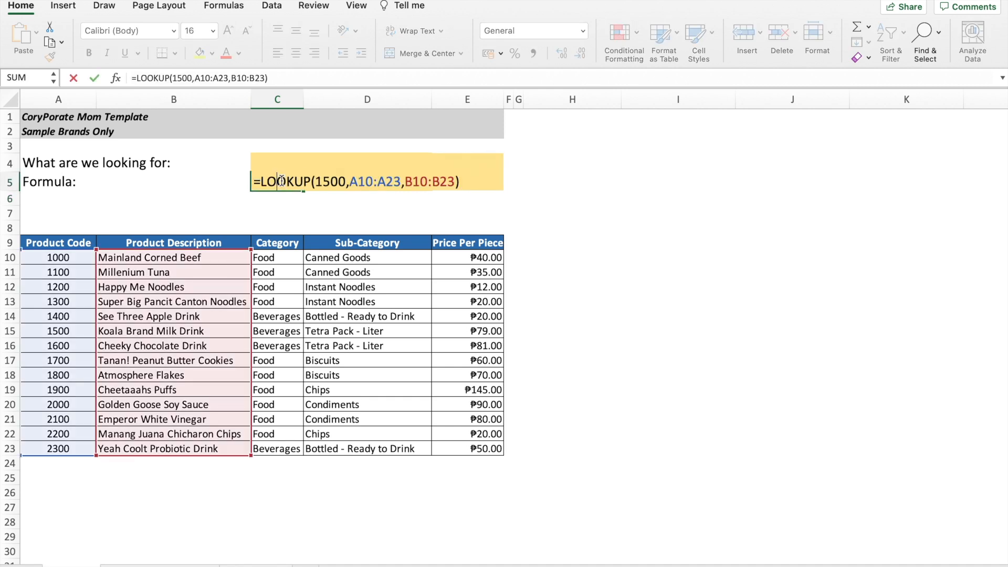
pyautogui.click(346, 179)
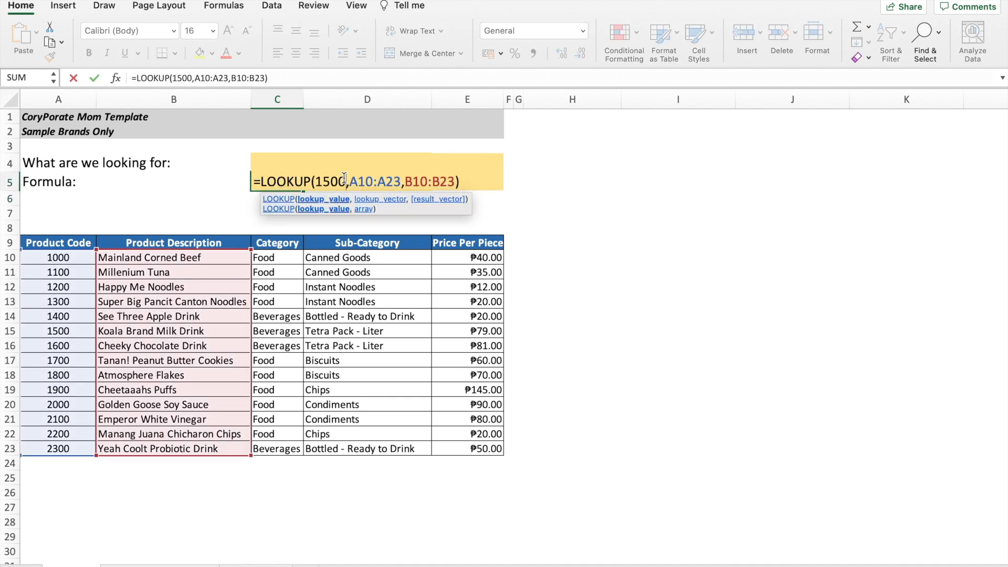
pyautogui.press('BackSpace')
pyautogui.press('BackSpace')
pyautogui.press('BackSpace')
pyautogui.press('BackSpace')
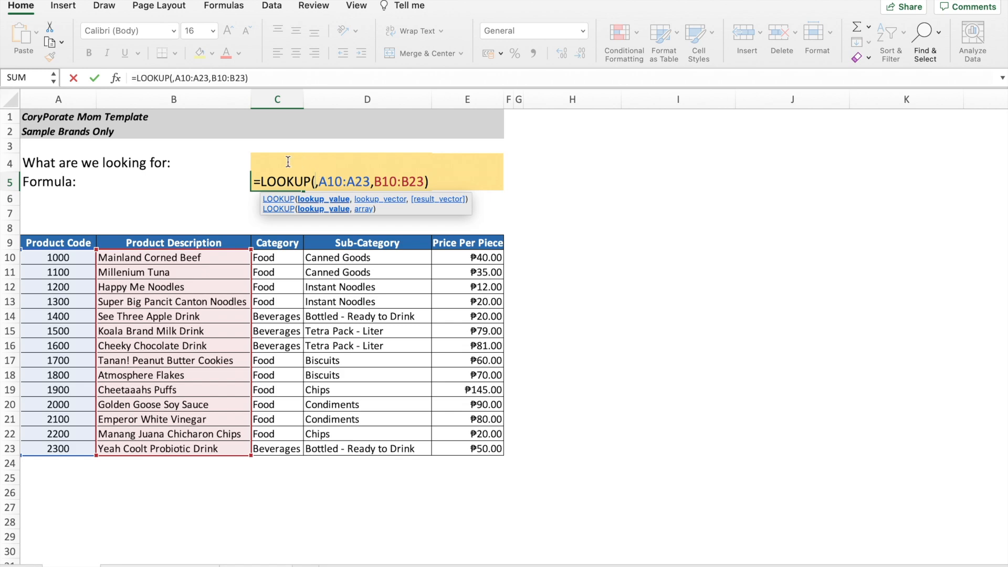
pyautogui.write('C4')
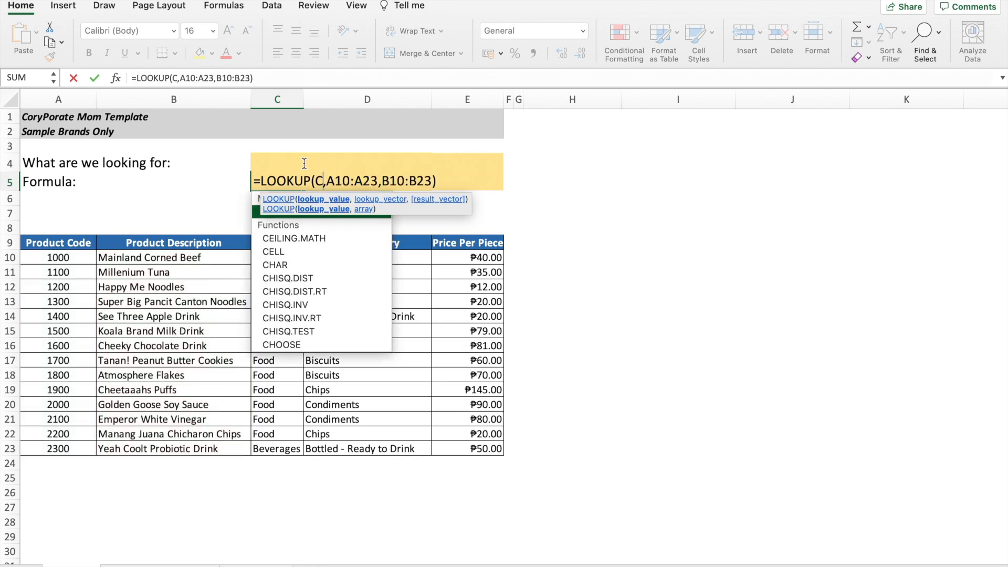
pyautogui.press('Return')
# Step: Enter product code 1500 as the lookup value in C4
pyautogui.click(268, 160)
pyautogui.write('1500')
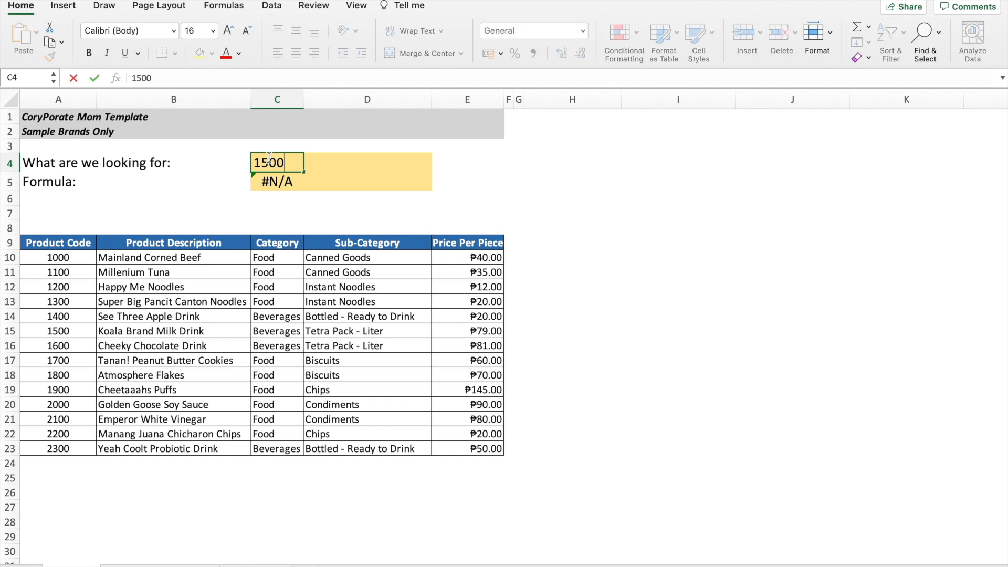
pyautogui.press('Return')
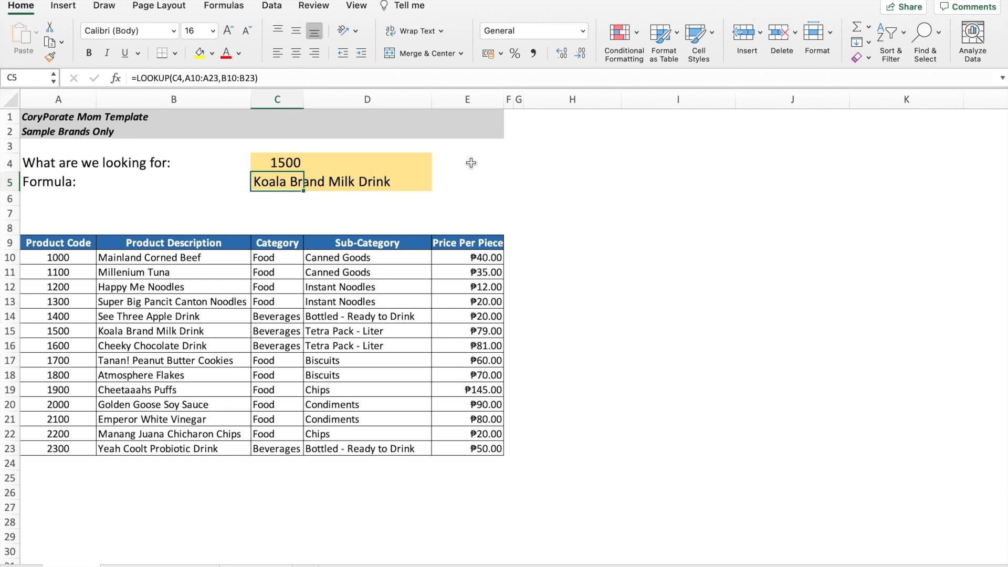
# Step: Set the lookup value in C4 to 1250, and select the code 1200 row's description for comparison
pyautogui.click(265, 163)
pyautogui.write('1250')
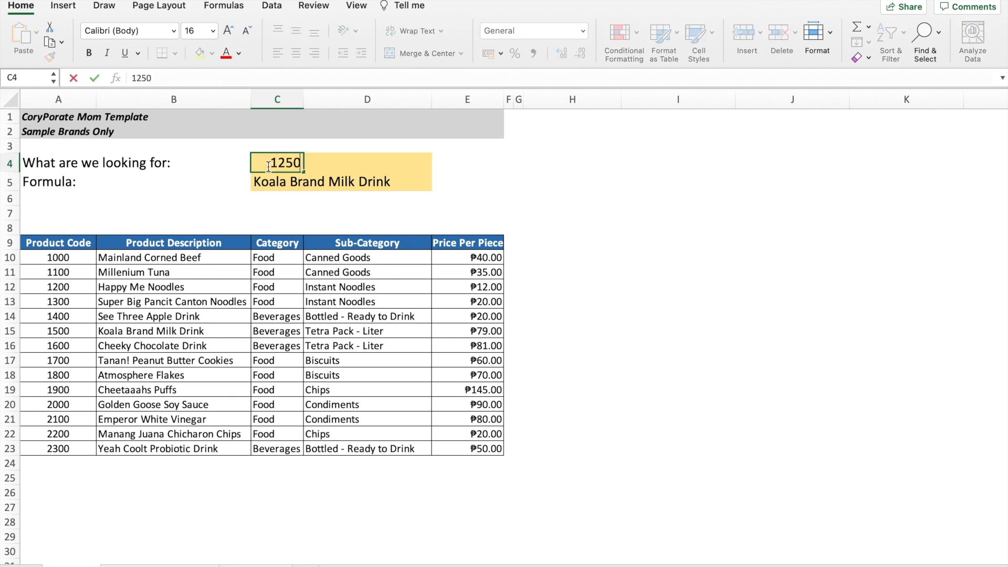
pyautogui.press('Return')
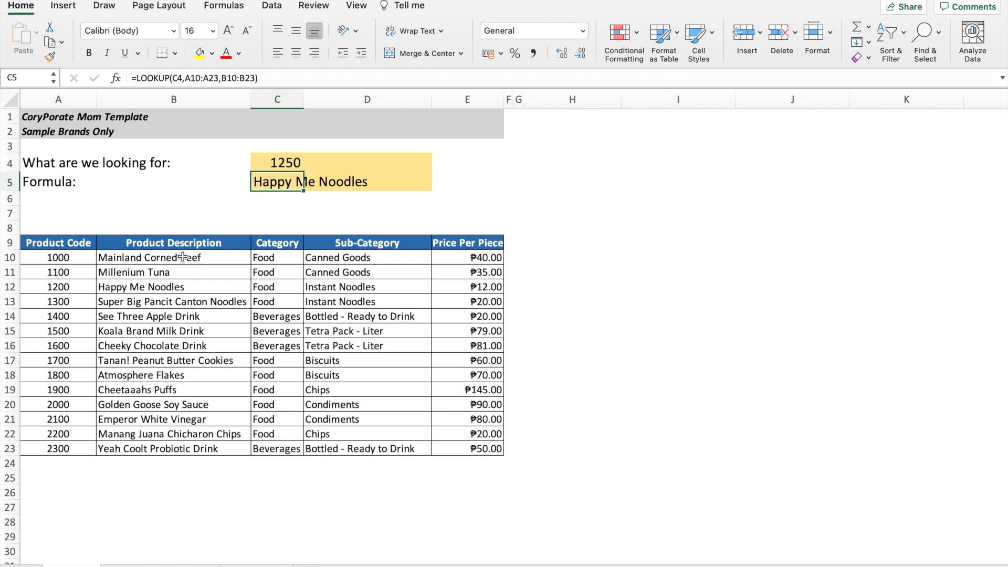
pyautogui.click(82, 291)
pyautogui.press('Right')
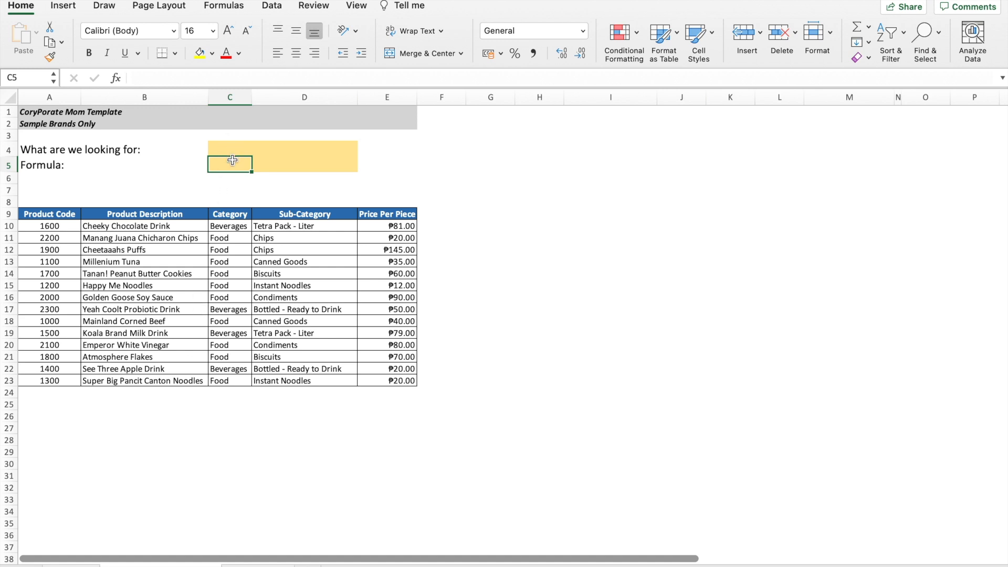
# Step: On the sheet with the unsorted product table, enter =LOOKUP(C4,A10:A23,B10:B23) in C5
pyautogui.write('=lookup(')
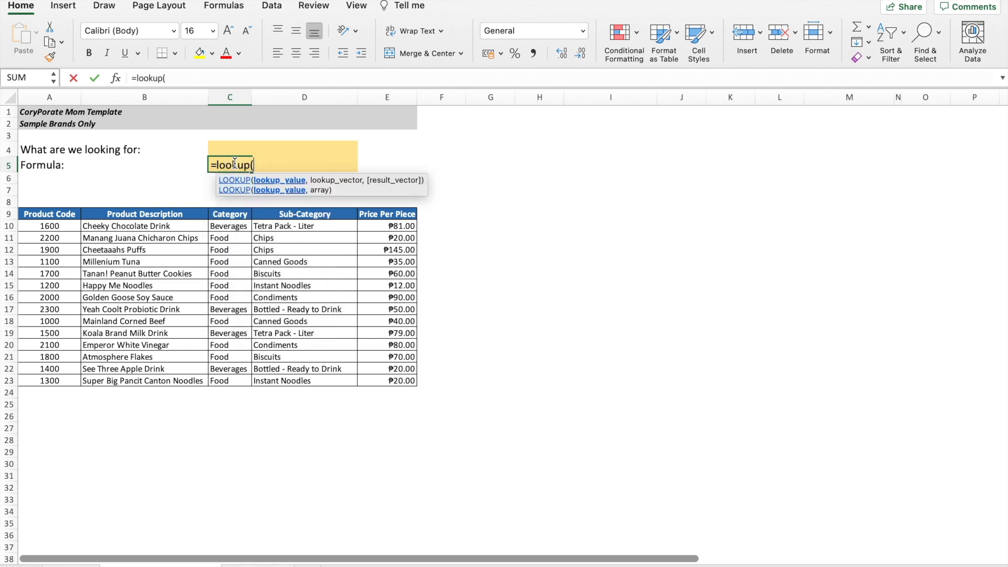
pyautogui.click(236, 150)
pyautogui.write(',')
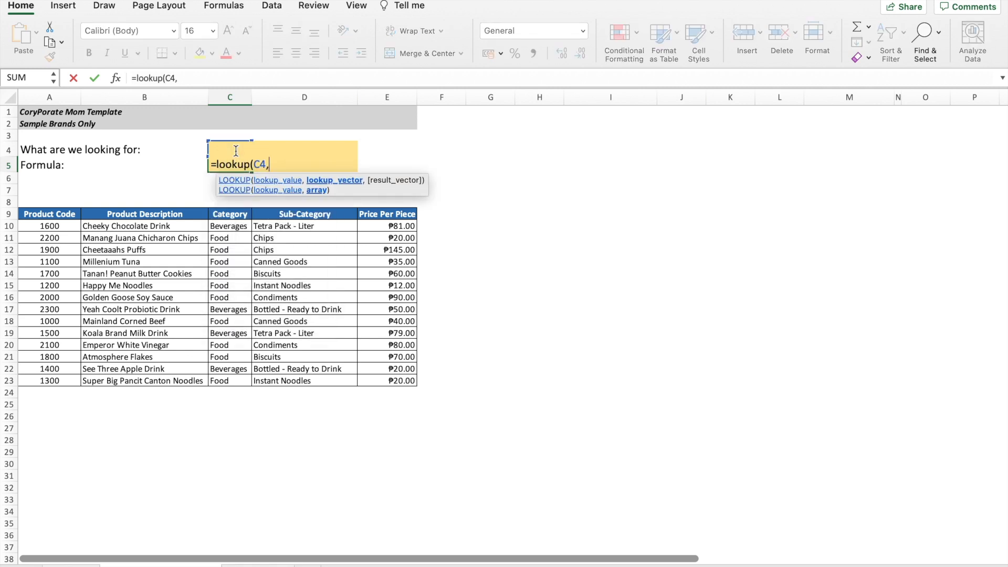
pyautogui.click(55, 225)
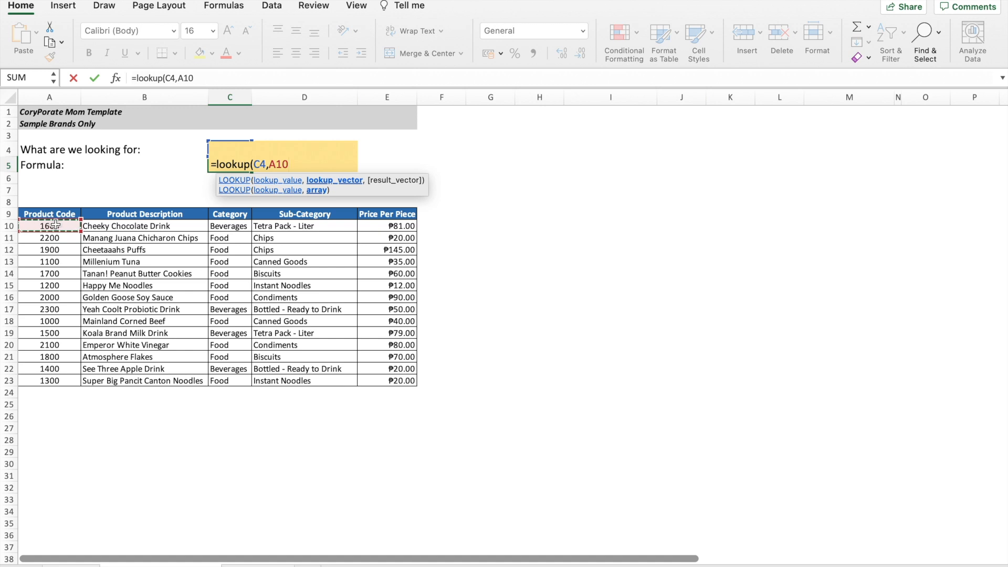
pyautogui.hotkey('ctrl', 'shift', 'Down')
pyautogui.write(',')
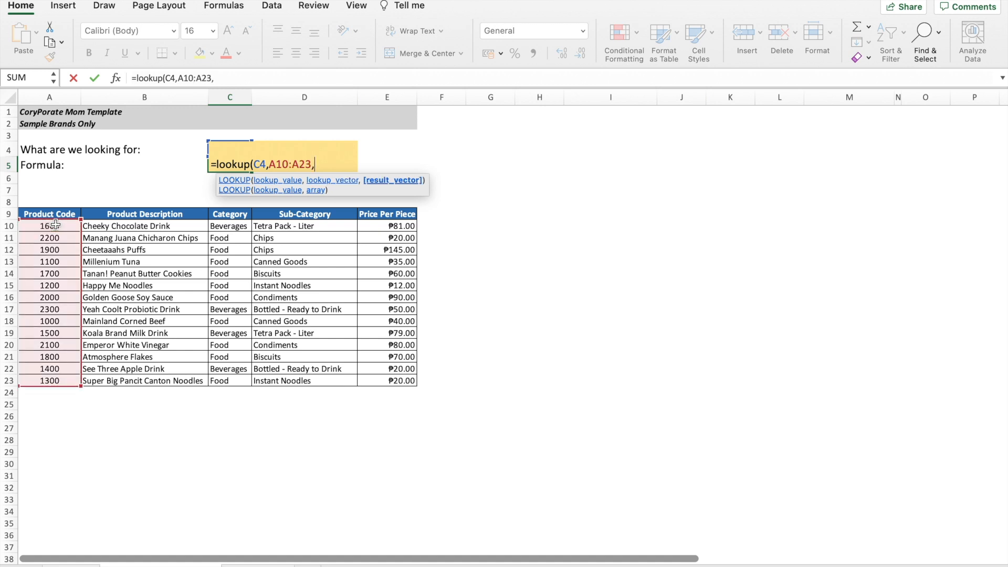
pyautogui.click(126, 225)
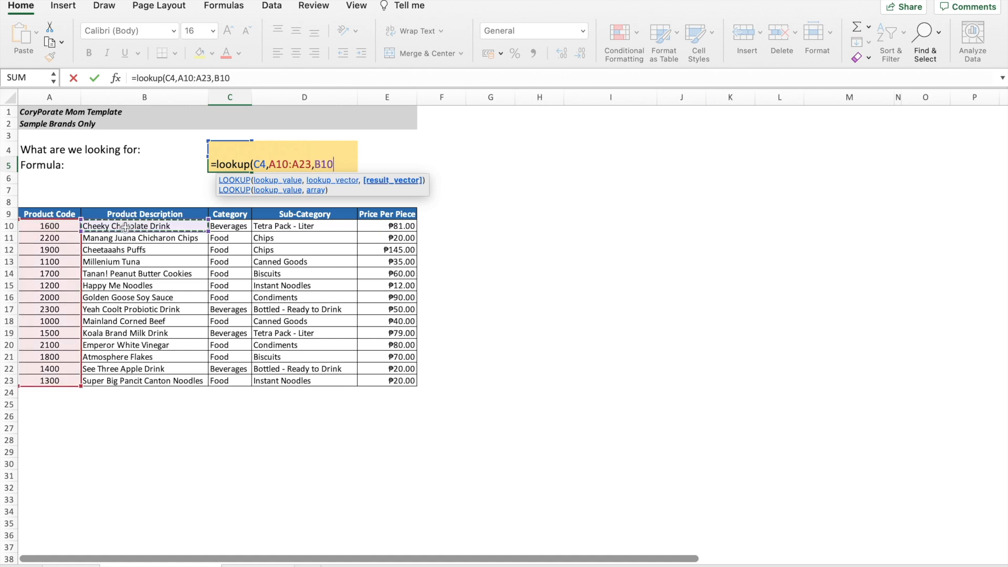
pyautogui.hotkey('ctrl', 'shift', 'Down')
pyautogui.write(')')
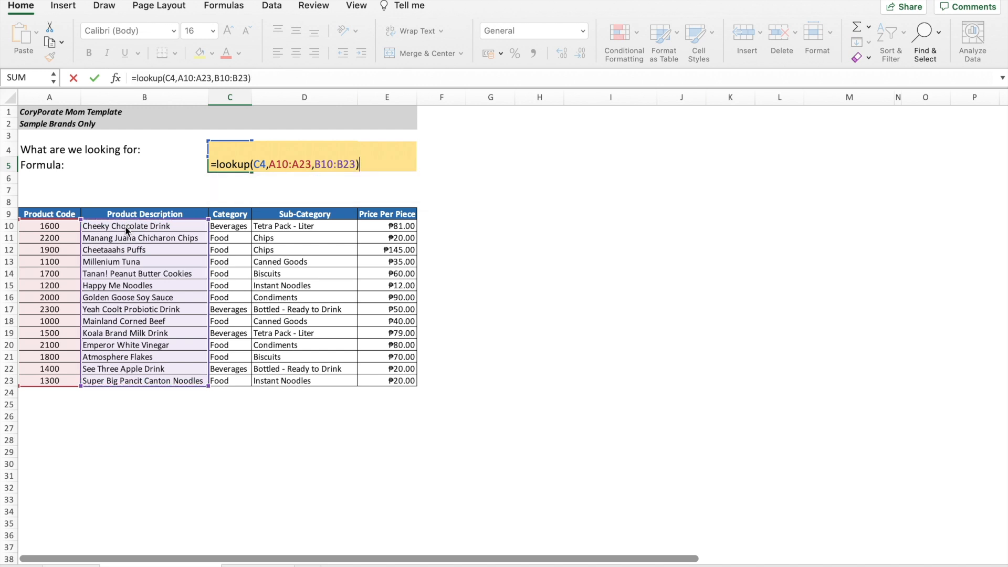
pyautogui.press('Return')
# Step: Enter product code 2200 as the lookup value in C4 above the unsorted table
pyautogui.press('Up')
pyautogui.press('Up')
pyautogui.write('2200')
pyautogui.press('Return')
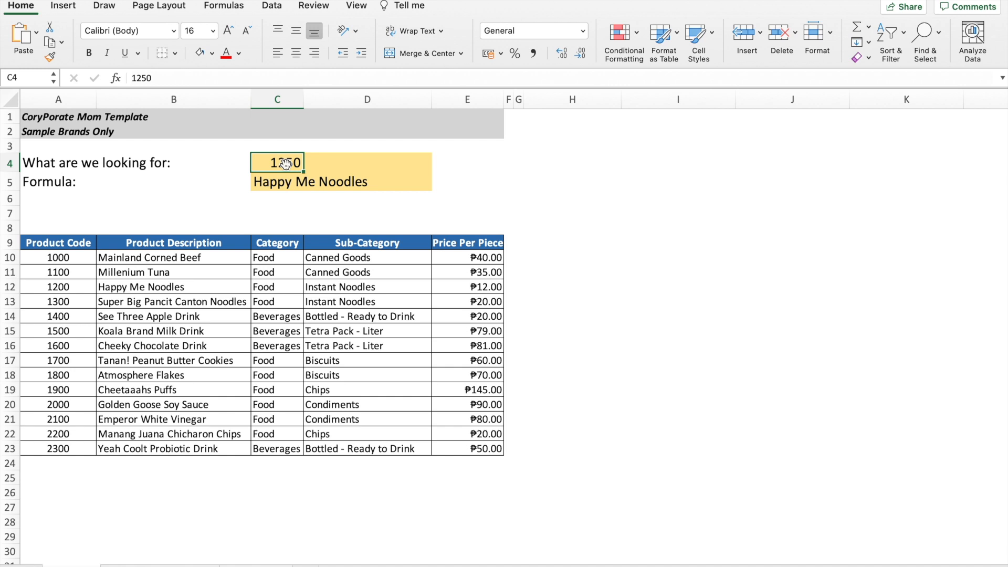
# Step: On the sheet with the sorted product table, set the lookup value in C4 to 1100
pyautogui.write('1100')
pyautogui.press('Return')
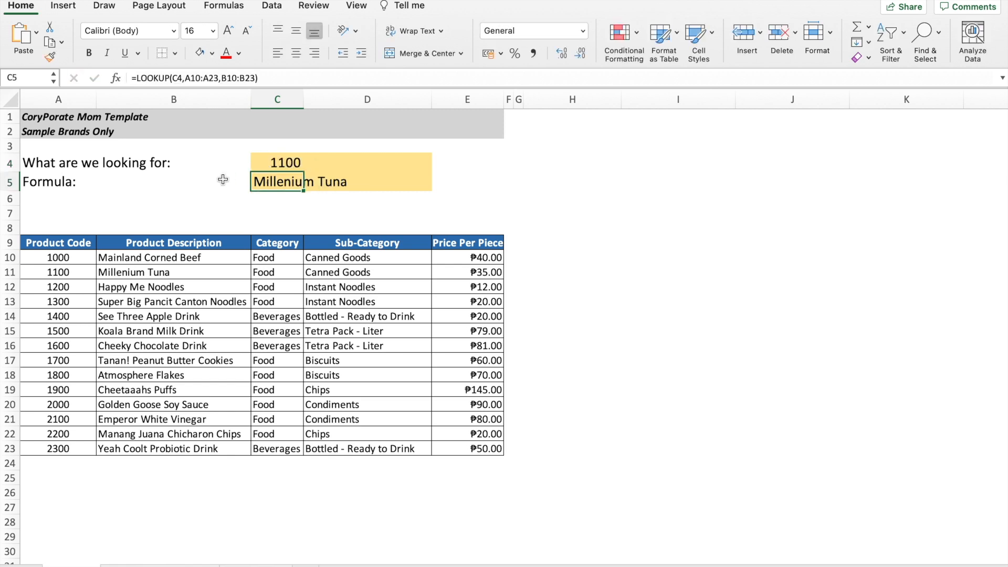
# Step: Copy the whole product table including its header row, A9:E23
pyautogui.click(72, 245)
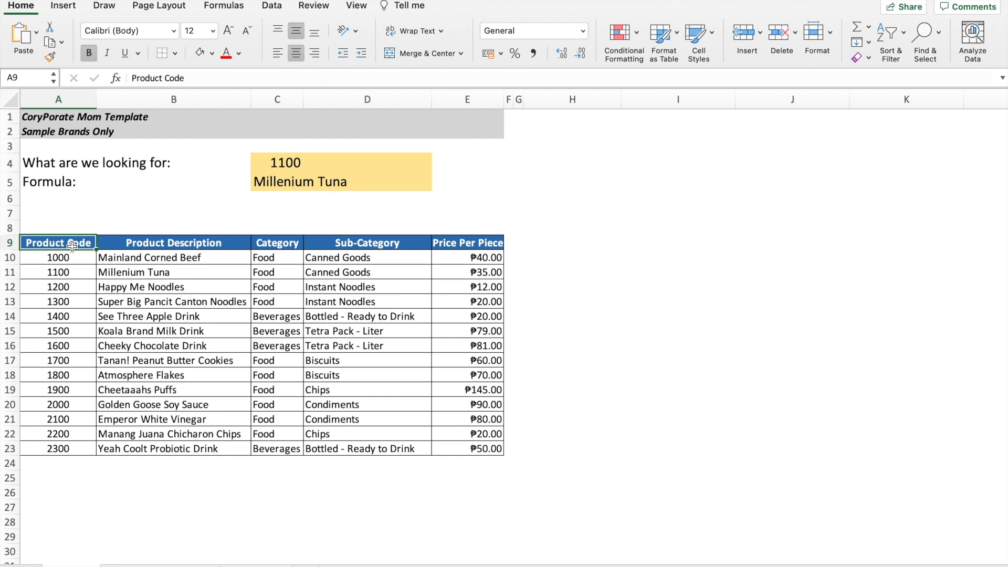
pyautogui.press('shift+super+Down')
pyautogui.hotkey('shift', 'Right')
pyautogui.hotkey('shift', 'Right')
pyautogui.hotkey('shift', 'Right')
pyautogui.hotkey('shift', 'Right')
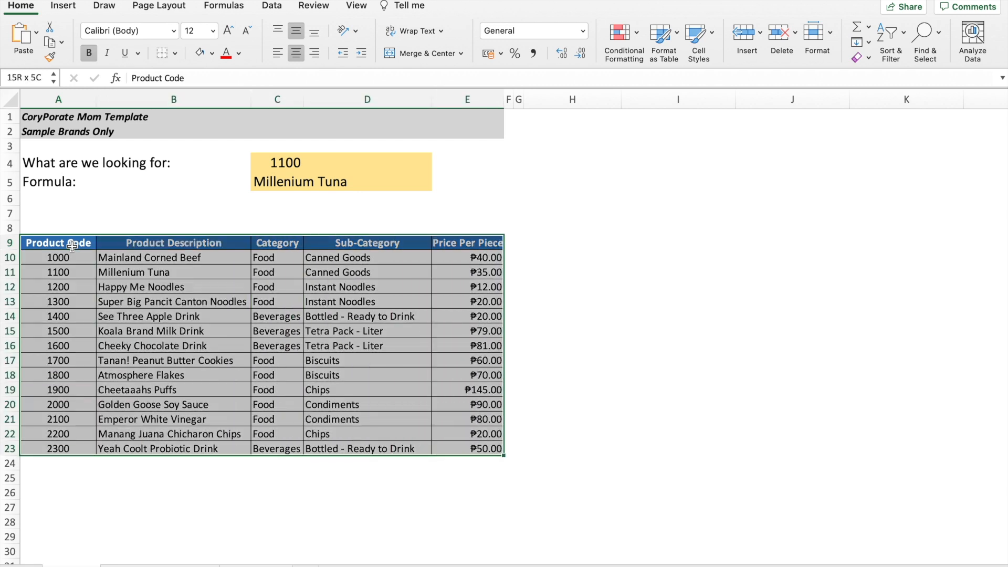
pyautogui.press('super+c')
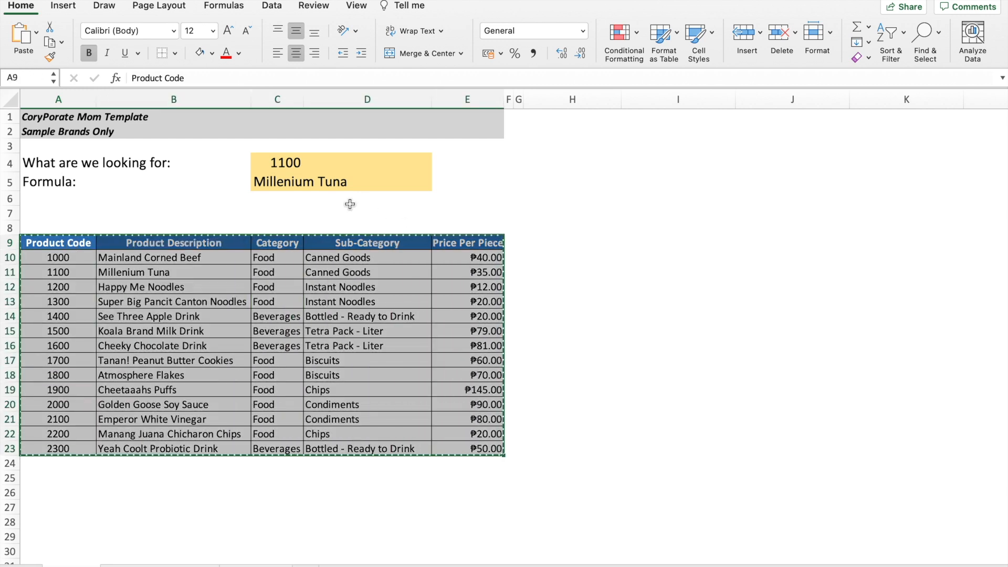
# Step: Paste the copied product table transposed at H9, beside the original table
pyautogui.click(593, 229)
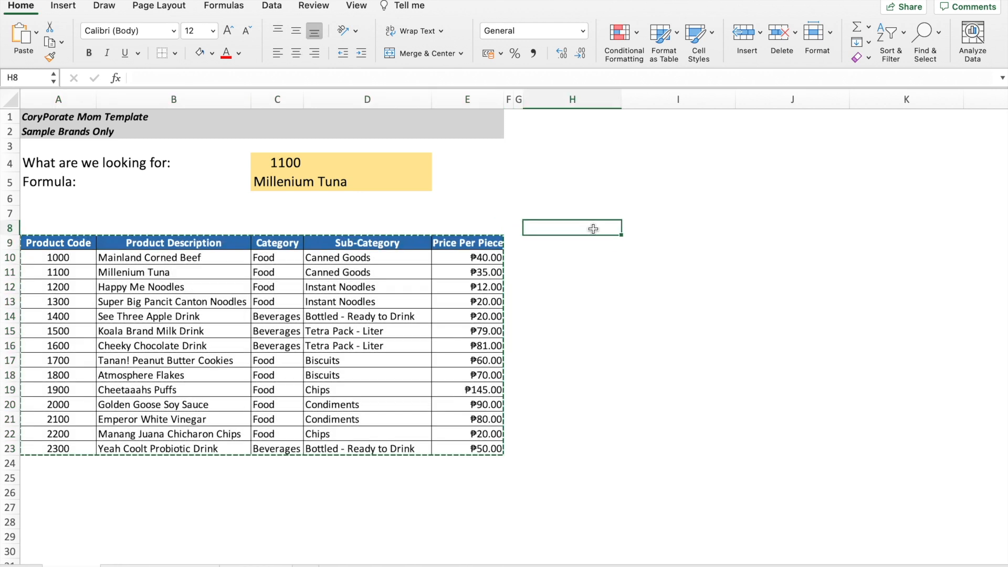
pyautogui.press('Down')
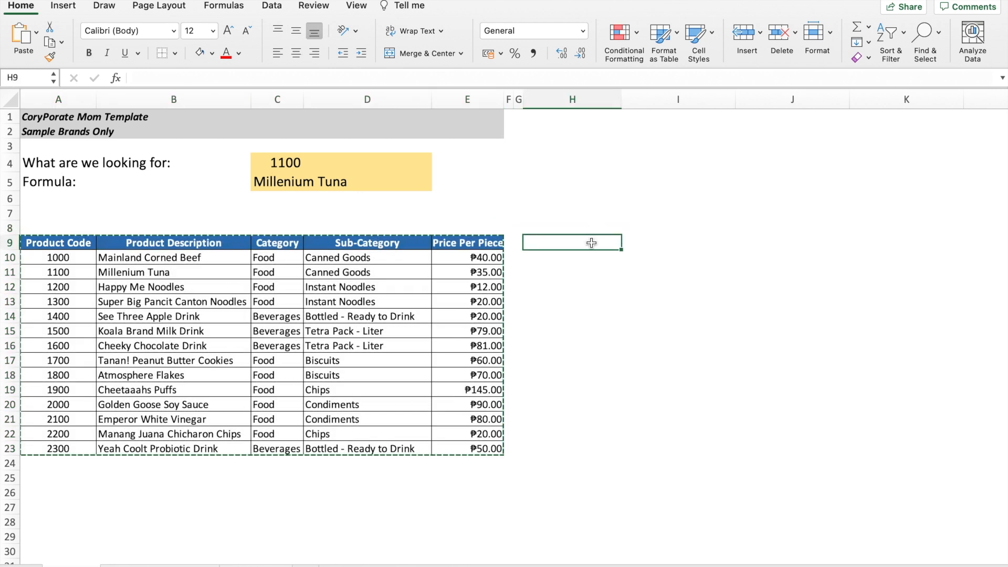
pyautogui.rightClick(592, 242)
pyautogui.moveTo(653, 300)
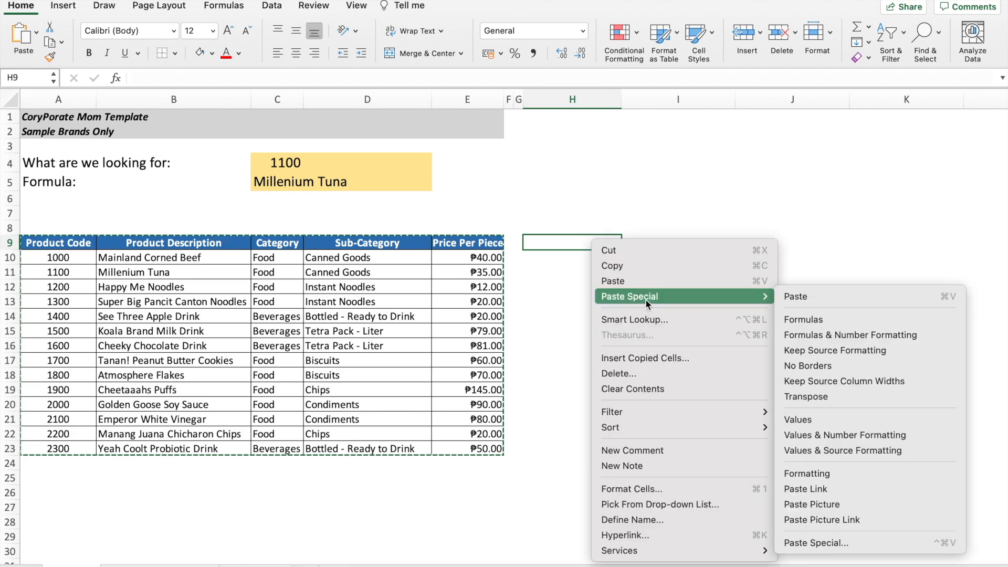
pyautogui.click(818, 543)
pyautogui.moveTo(786, 318); pyautogui.dragTo(287, 163)
pyautogui.click(308, 395)
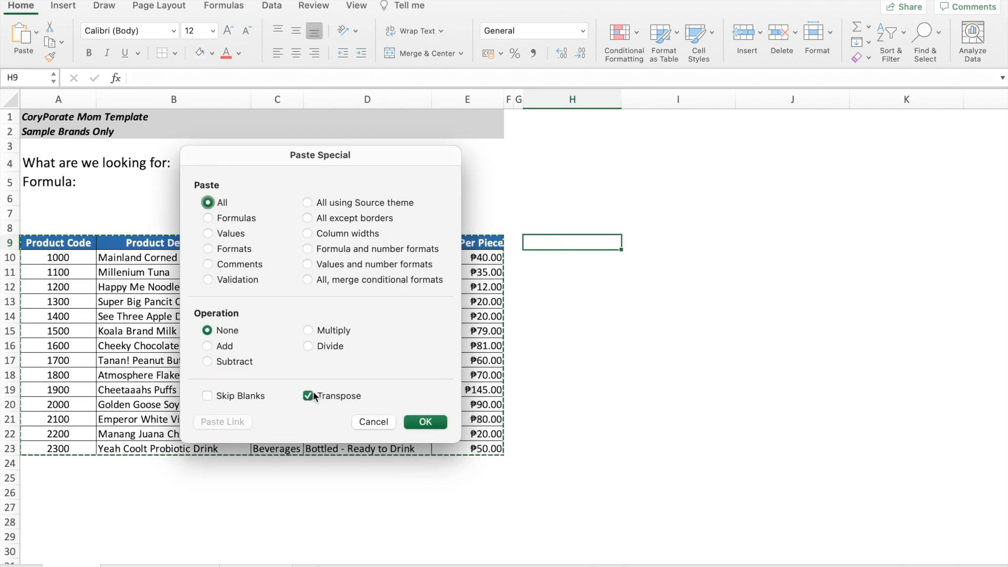
pyautogui.click(424, 422)
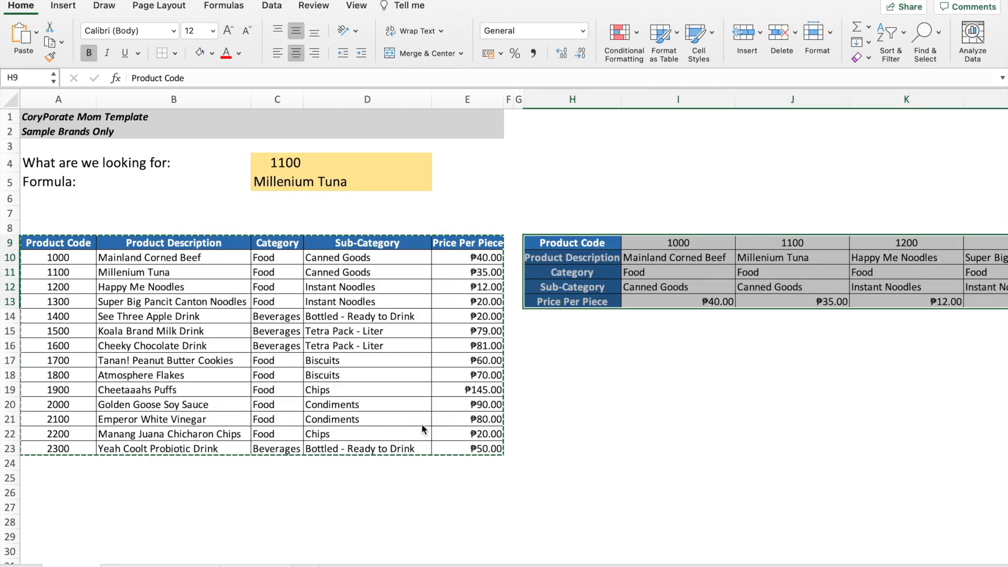
# Step: Copy the lookup input and formula block A4:D5 to H4, above the transposed table
pyautogui.click(99, 157)
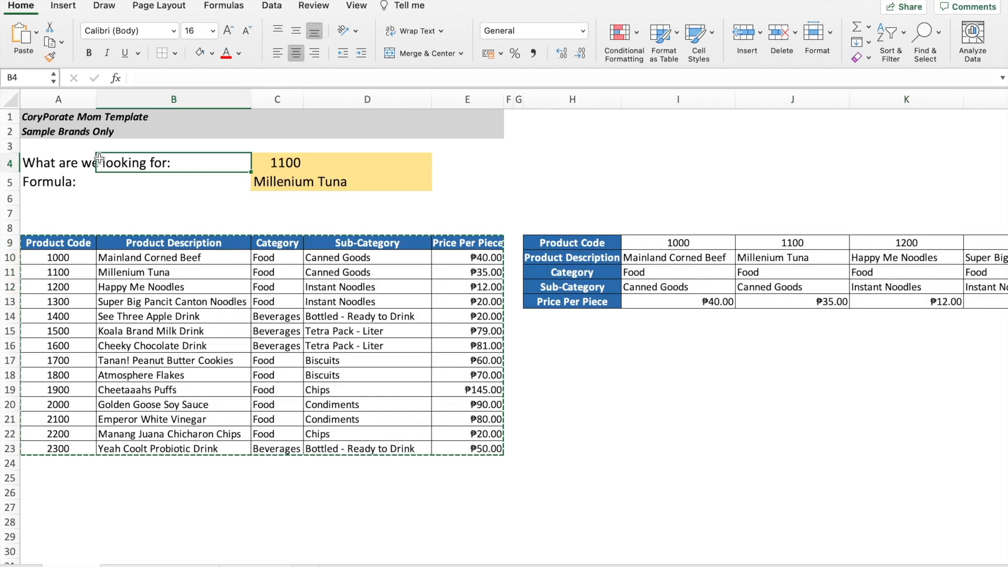
pyautogui.hotkey('shift', 'Down')
pyautogui.hotkey('shift', 'Right')
pyautogui.hotkey('shift', 'Right')
pyautogui.hotkey('shift', 'Right')
pyautogui.hotkey('shift', 'Left')
pyautogui.press('super+c')
pyautogui.press('Right')
pyautogui.press('Right')
pyautogui.press('Right')
pyautogui.press('Right')
pyautogui.press('Right')
pyautogui.press('Right')
pyautogui.press('Right')
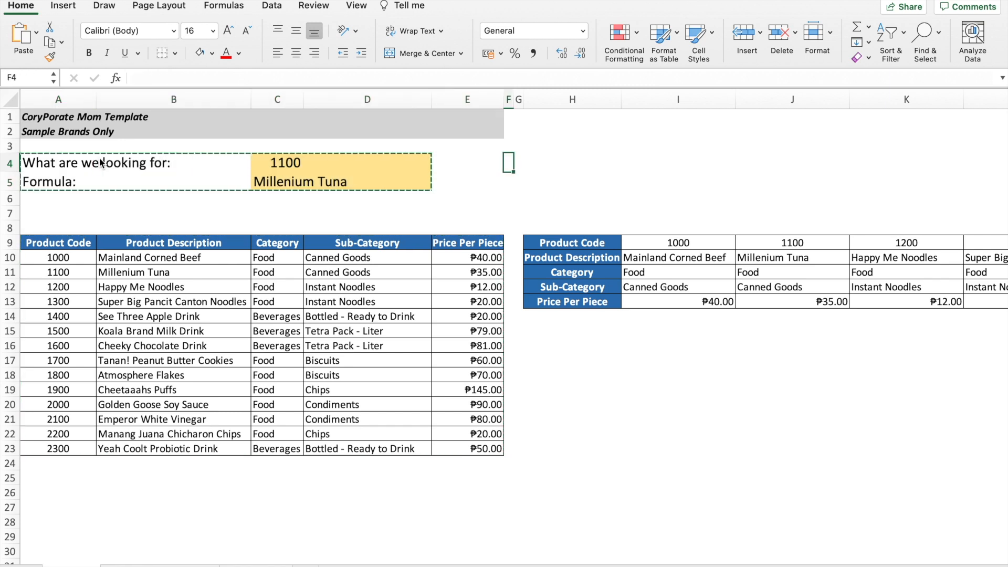
pyautogui.press('super+v')
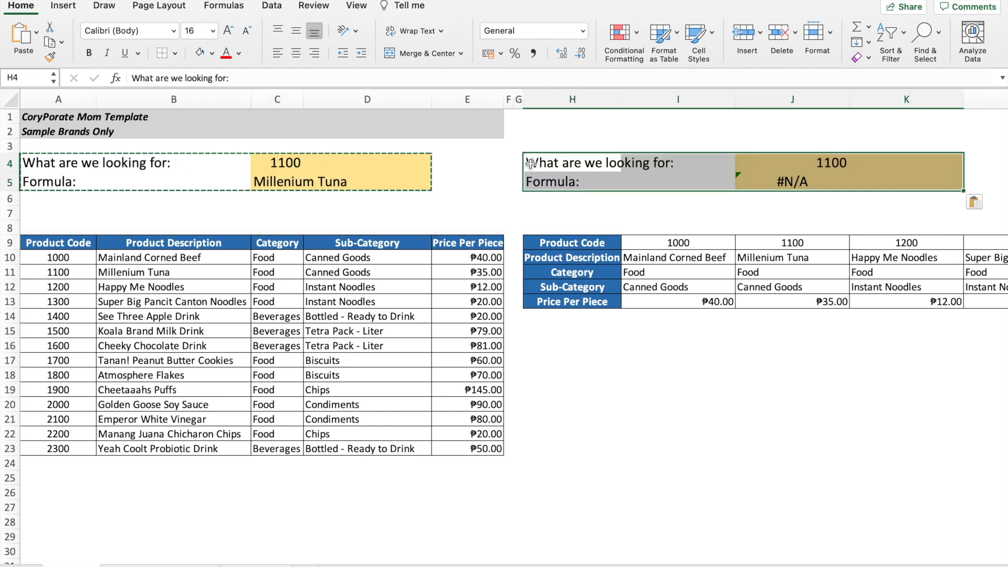
# Step: Clear the copied lookup value and formula from J4:J5, keeping the yellow fill
pyautogui.moveTo(806, 198); pyautogui.dragTo(800, 163)
pyautogui.press('Delete')
pyautogui.press('Left')
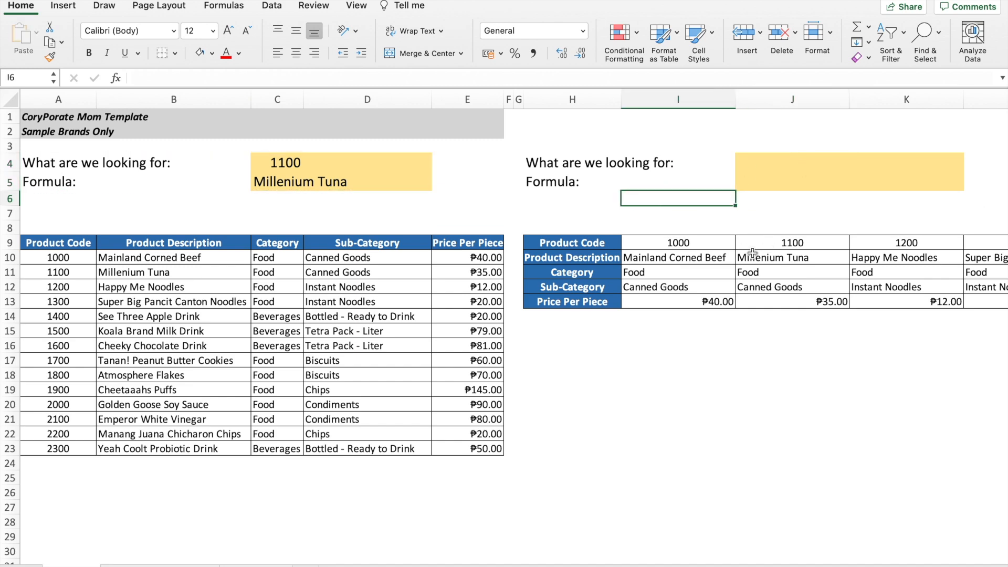
# Step: Enter =LOOKUP(J4,I9:V9,I10:V10) in J5 to return the product description from the transposed table
pyautogui.hscroll(3, 746, 244)
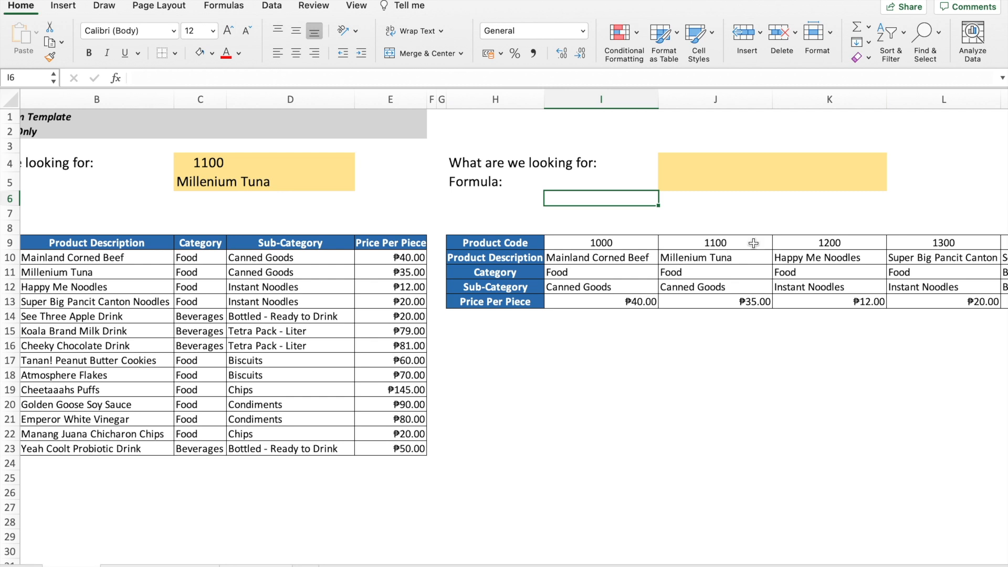
pyautogui.click(693, 168)
pyautogui.click(698, 183)
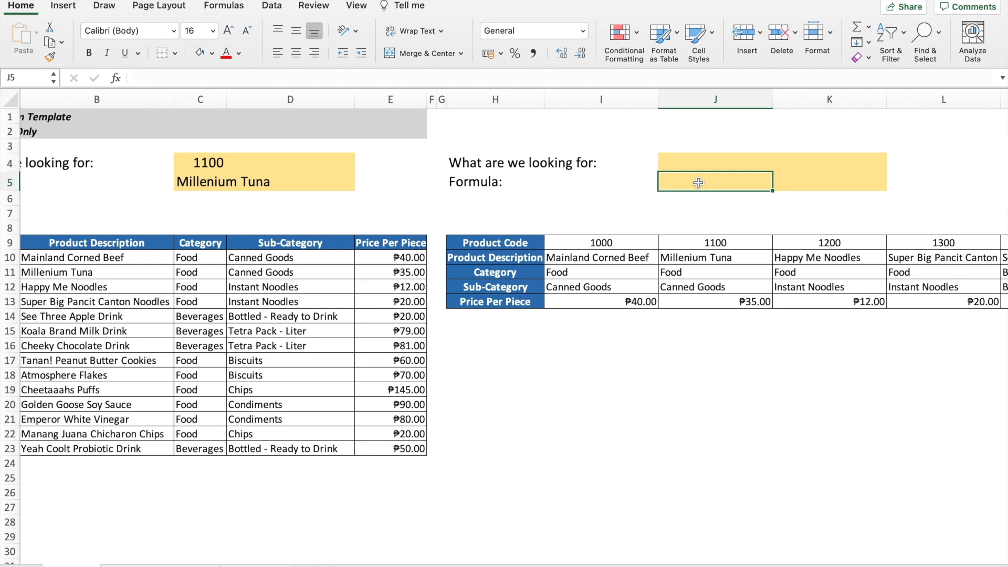
pyautogui.write('=')
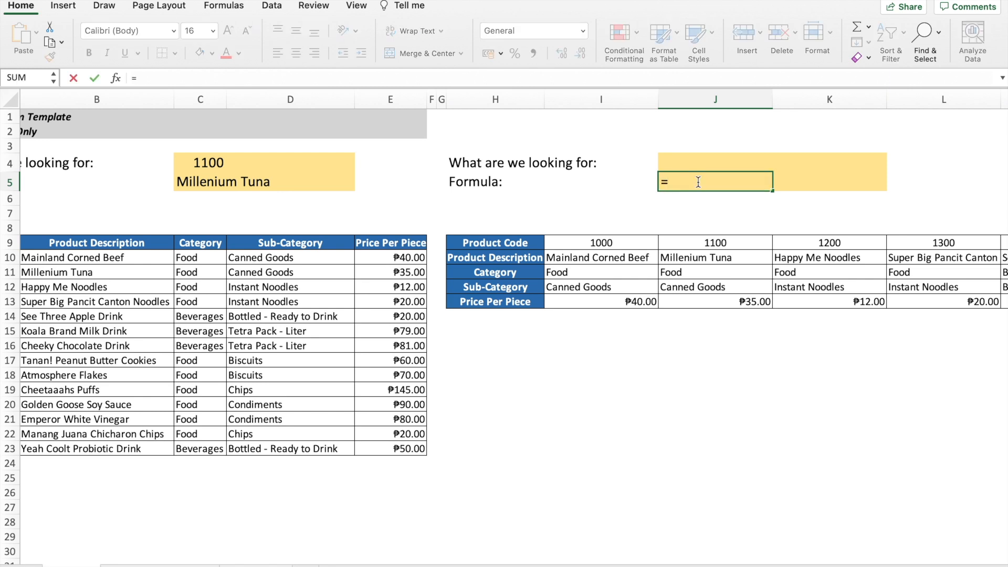
pyautogui.write('lookup(')
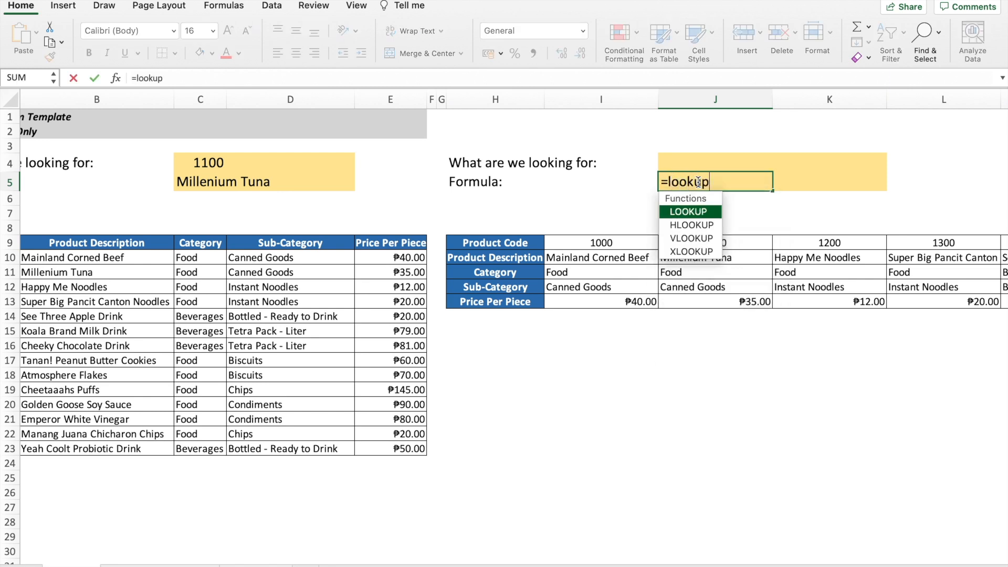
pyautogui.click(691, 164)
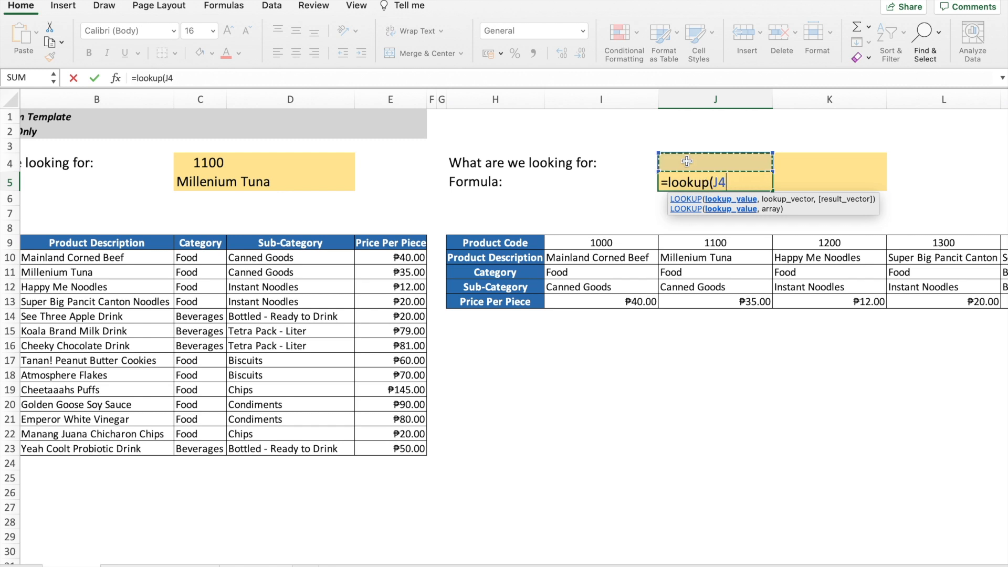
pyautogui.write(',')
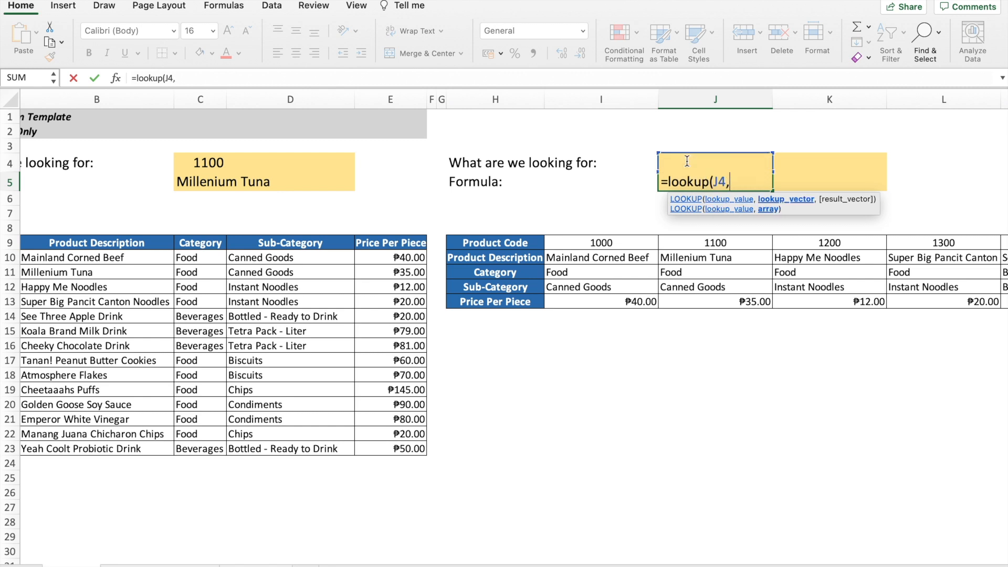
pyautogui.click(612, 242)
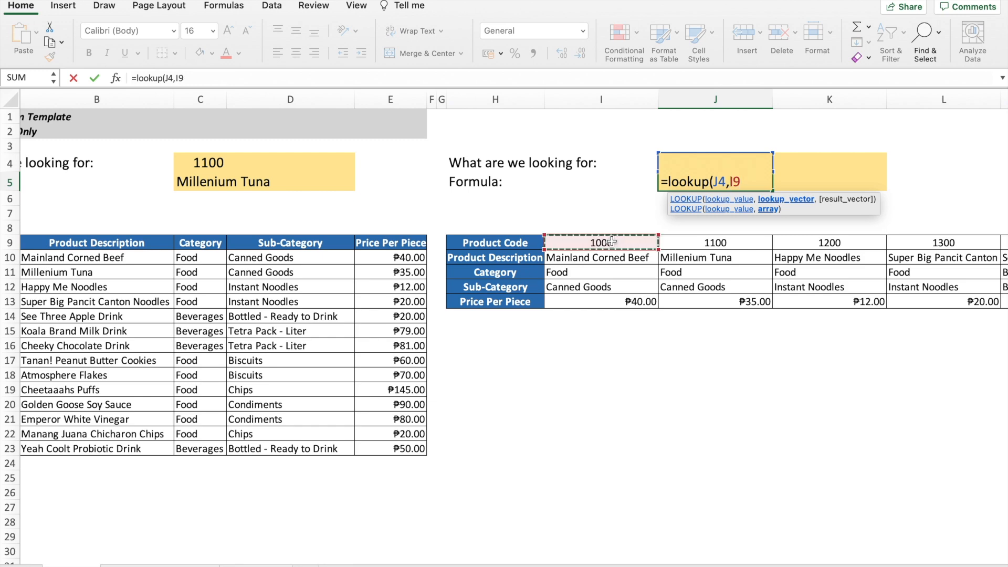
pyautogui.press('super+shift+Right')
pyautogui.write(',')
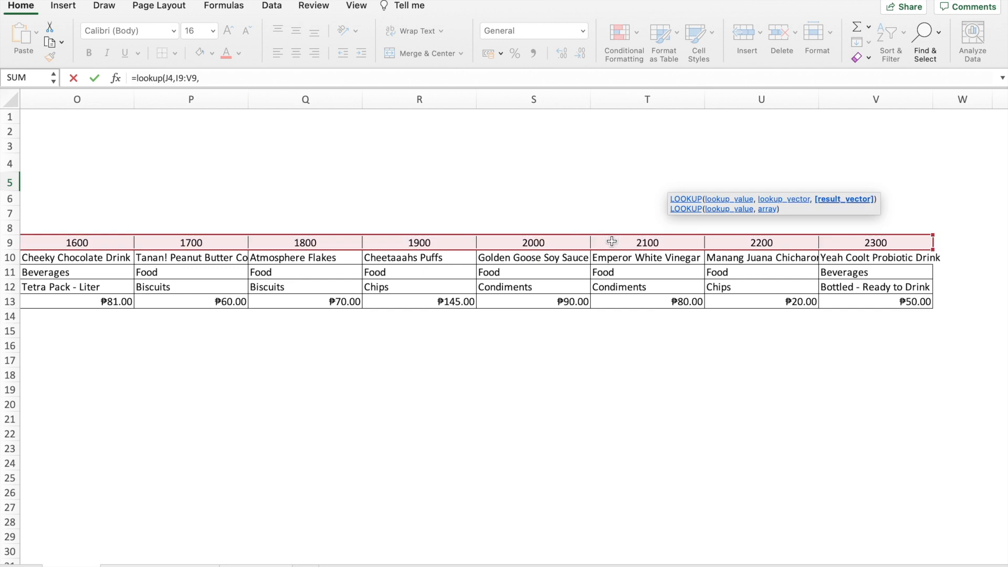
pyautogui.hscroll(-10, 463, 334)
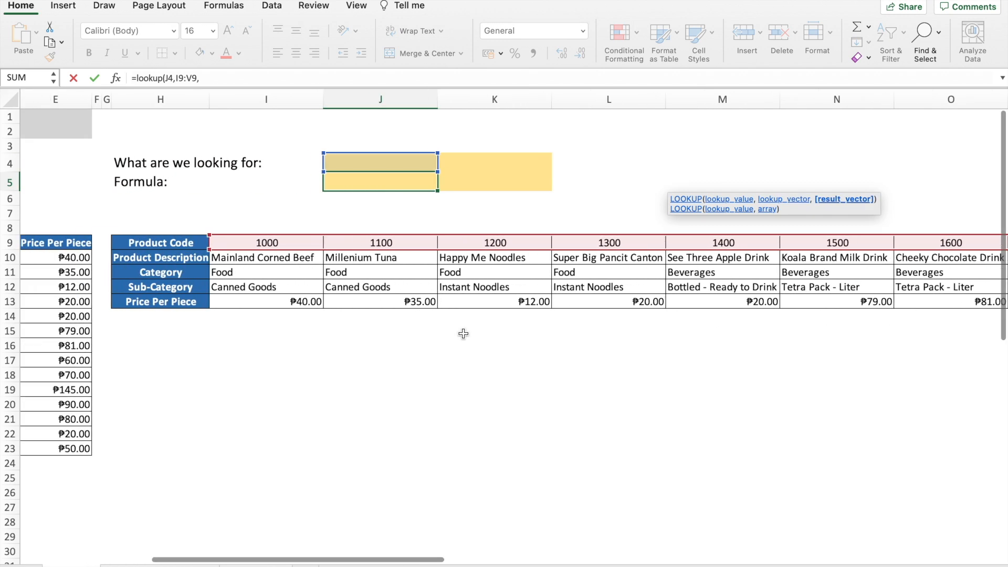
pyautogui.hscroll(-3, 463, 334)
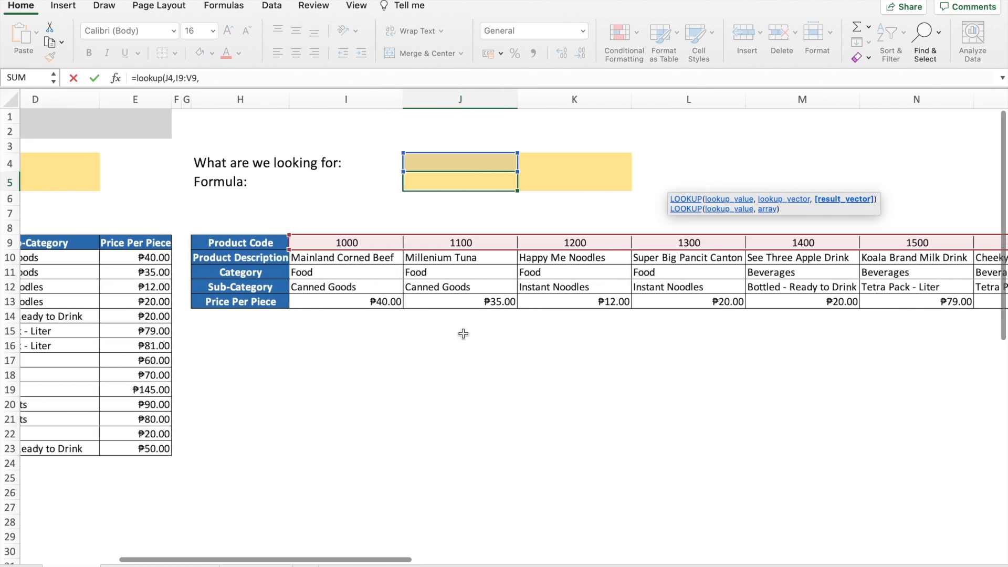
pyautogui.click(347, 259)
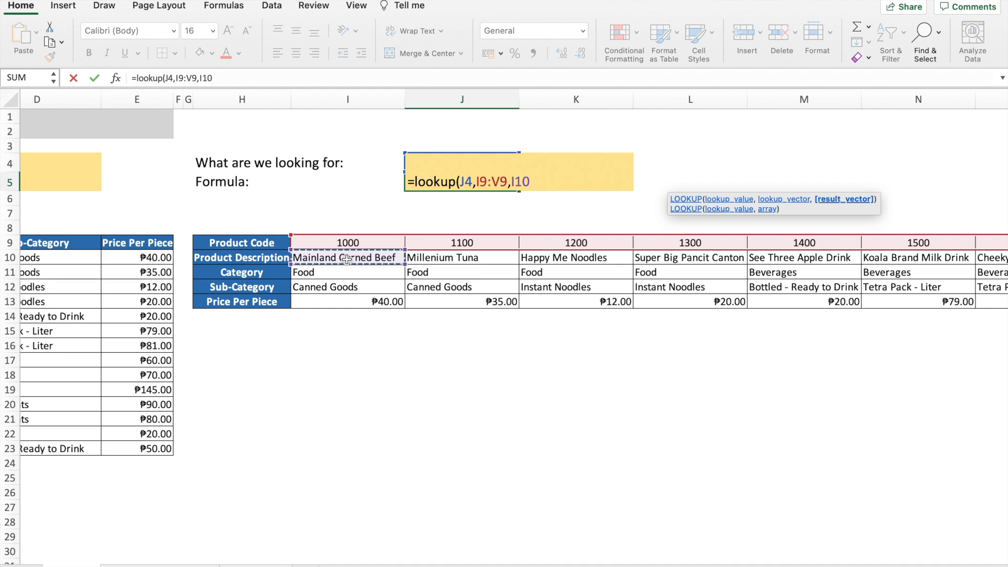
pyautogui.hotkey('ctrl', 'shift', 'Right')
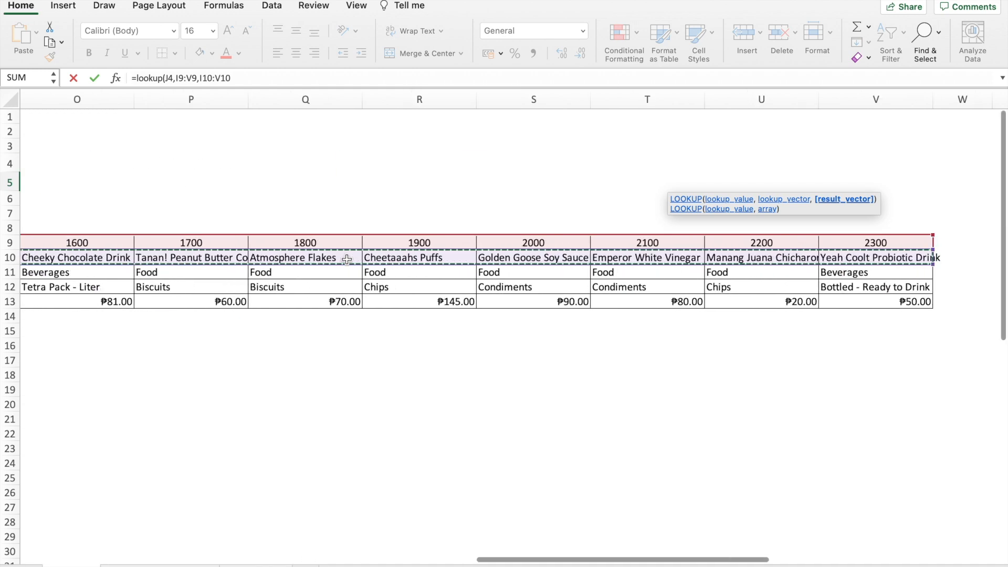
pyautogui.write(')')
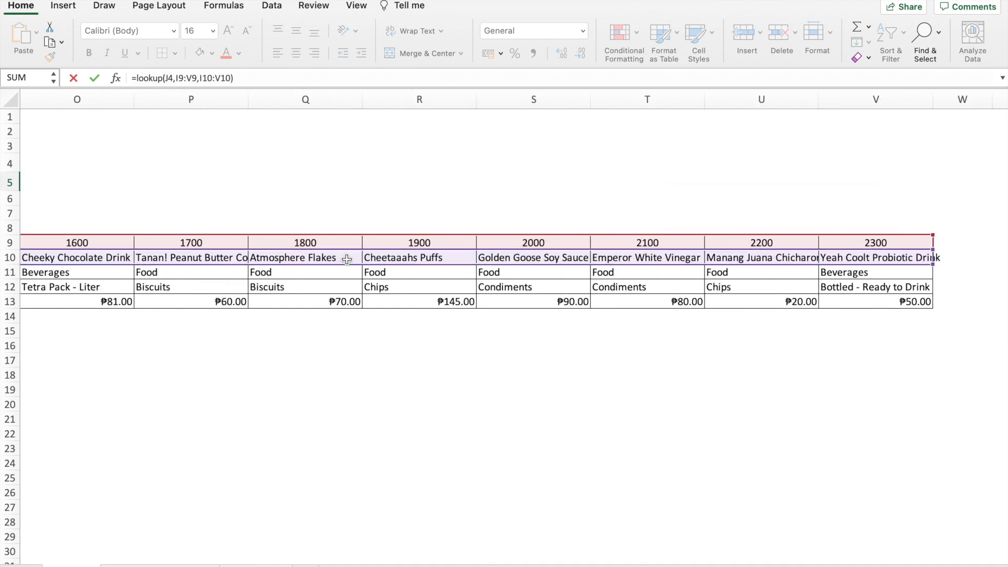
pyautogui.press('Return')
# Step: Enter product code 1100 as the lookup value in J4 above the transposed table
pyautogui.press('Up')
pyautogui.press('Up')
pyautogui.press('Left')
pyautogui.press('Left')
pyautogui.press('Left')
pyautogui.press('Left')
pyautogui.press('Left')
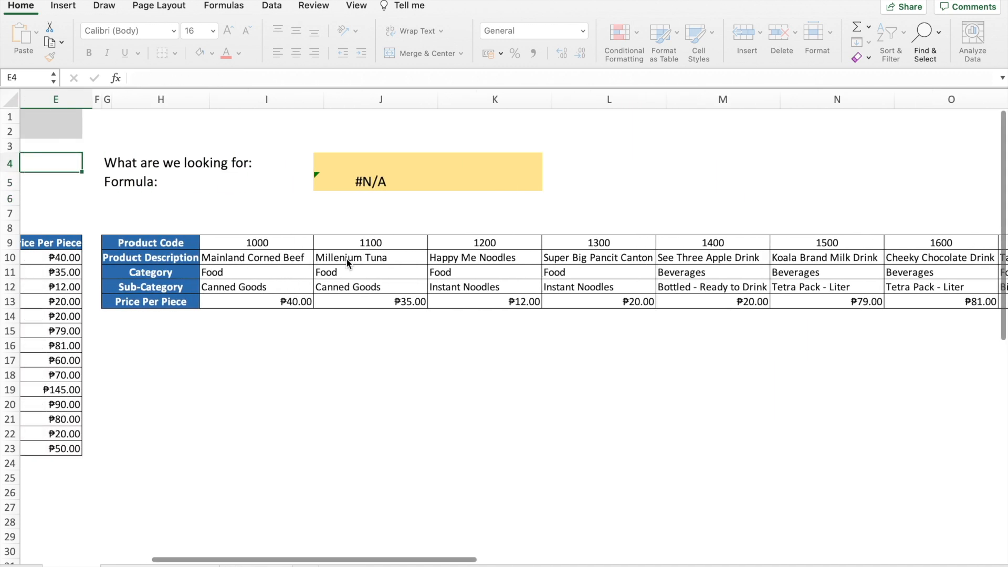
pyautogui.press('Left')
pyautogui.press('Left')
pyautogui.click(704, 158)
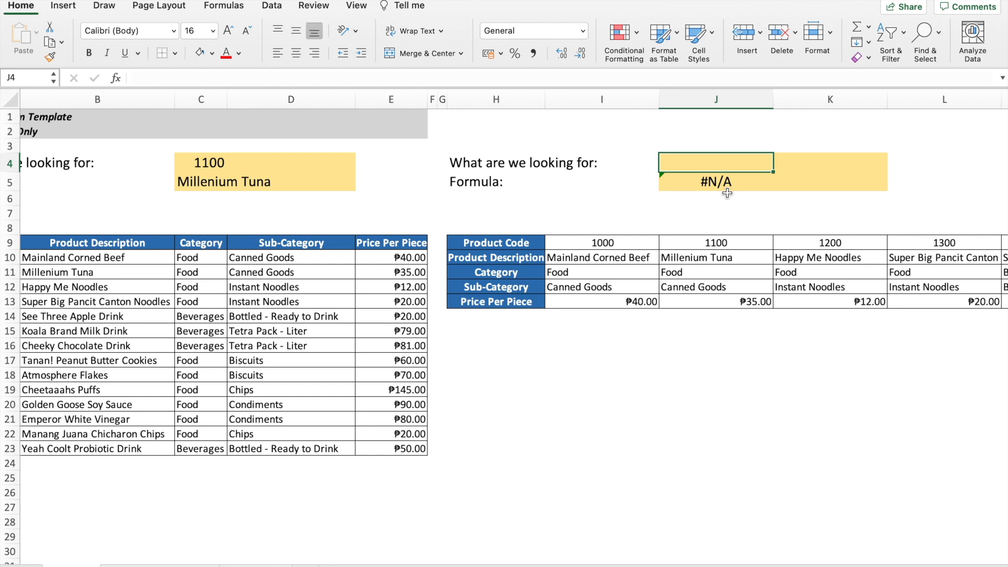
pyautogui.write('1100')
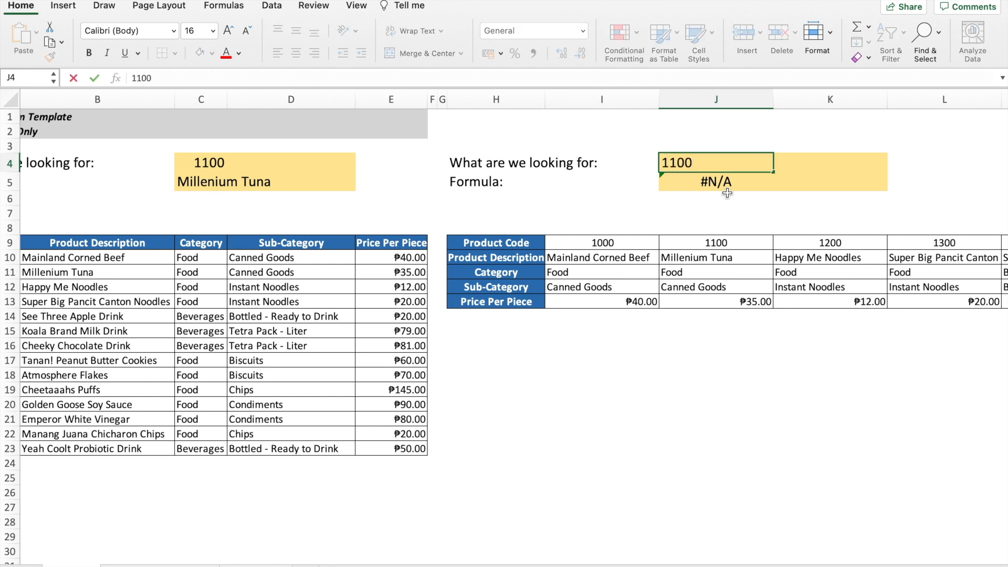
pyautogui.press('Return')
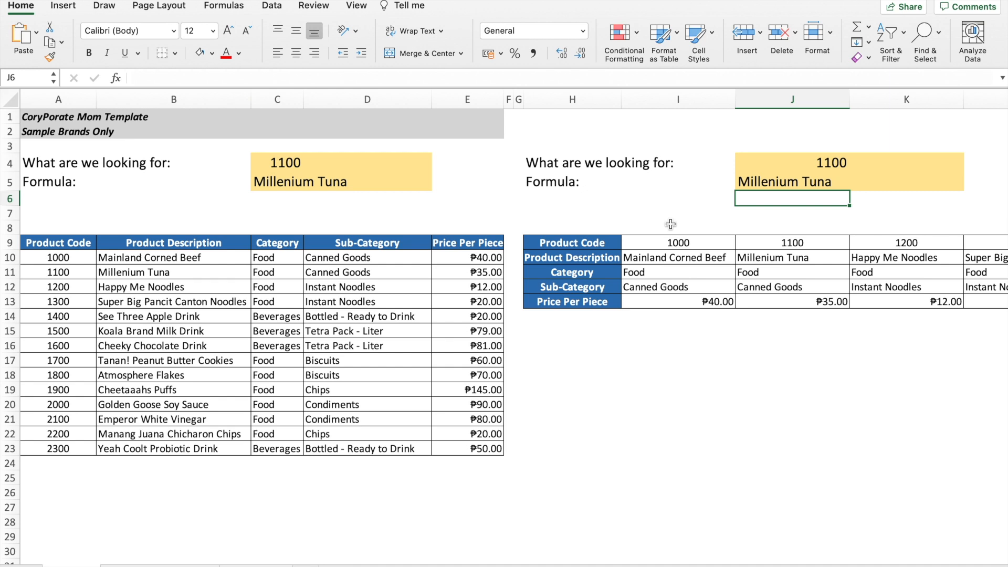
# Step: Clear J4:J5 above the transposed table and enter Millenium Tuna as the lookup value in J4
pyautogui.moveTo(829, 162); pyautogui.dragTo(822, 184)
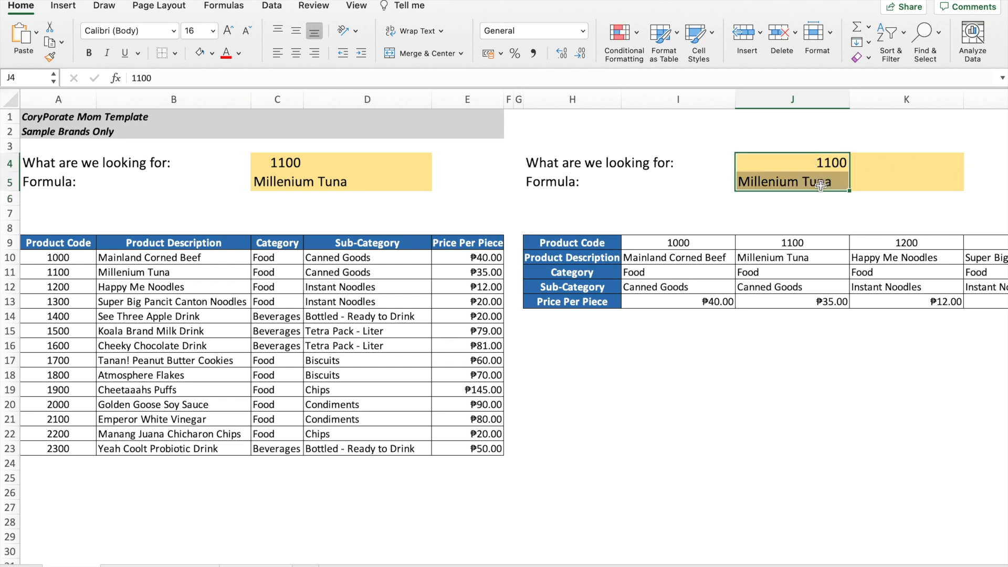
pyautogui.press('Delete')
pyautogui.press('Down')
pyautogui.press('Up')
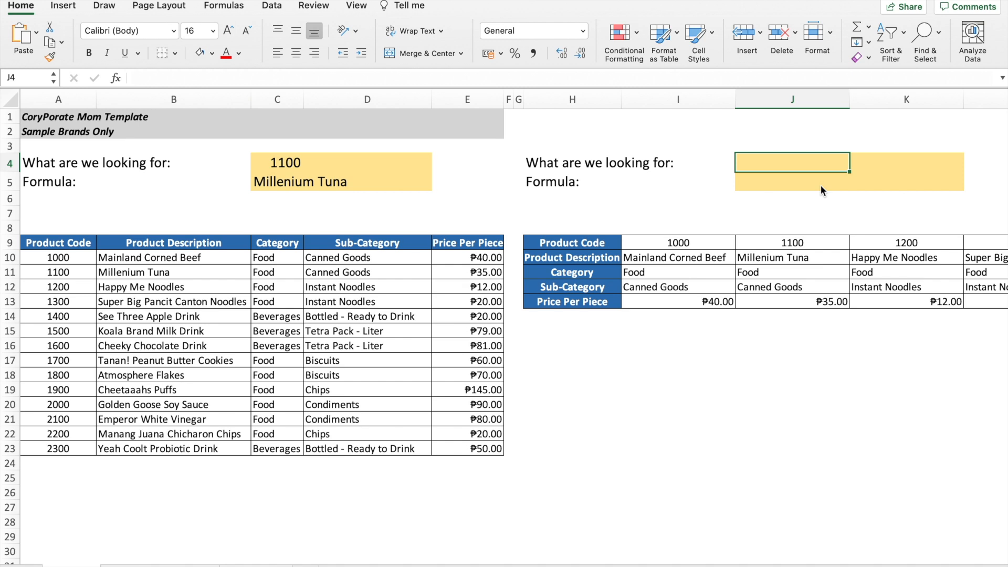
pyautogui.write('Millenium Tuna')
pyautogui.press('Return')
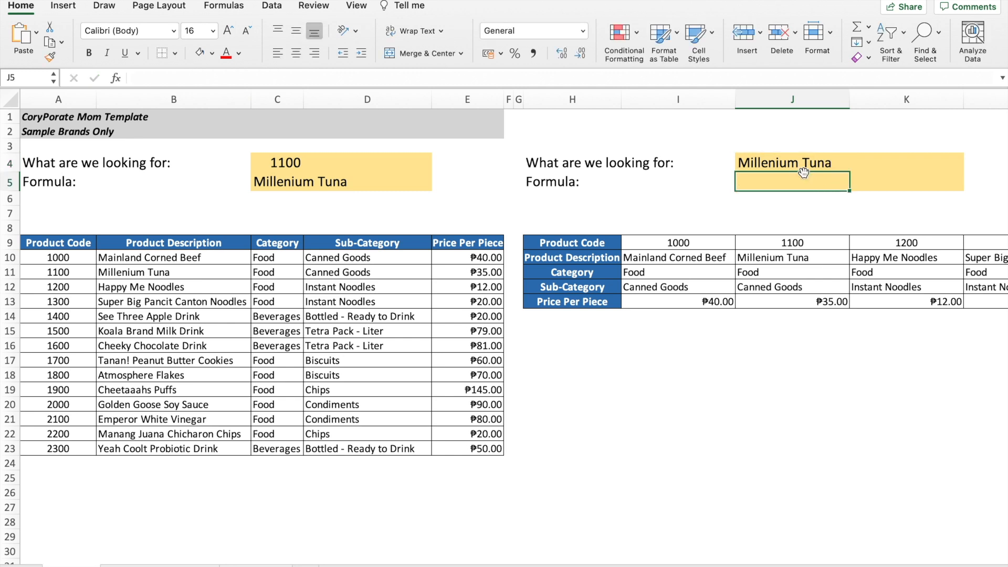
# Step: Start an HLOOKUP formula in J5 with J4 as the lookup value and I10:V13 as the table array
pyautogui.write('=h')
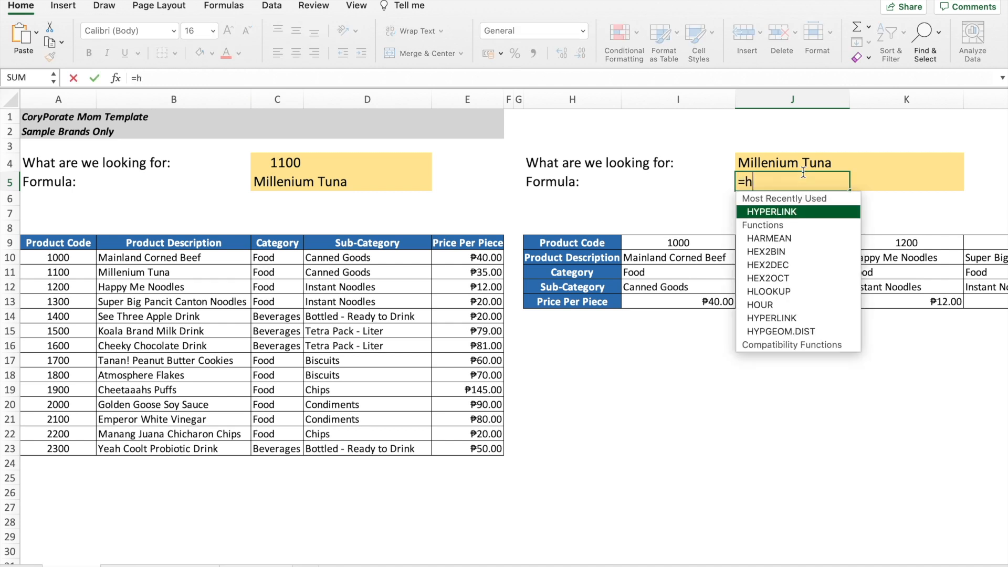
pyautogui.write('lookup(')
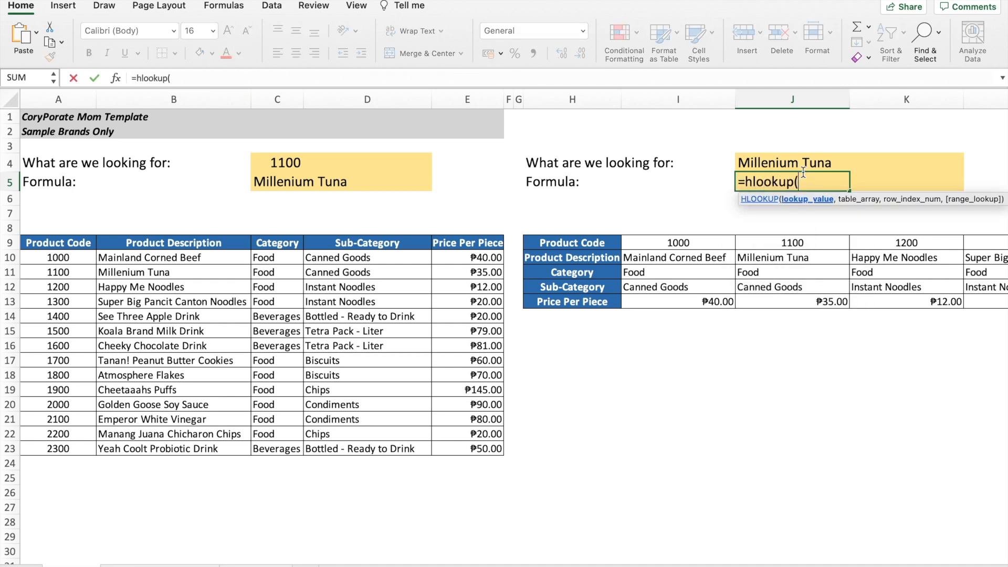
pyautogui.click(797, 172)
pyautogui.click(794, 164)
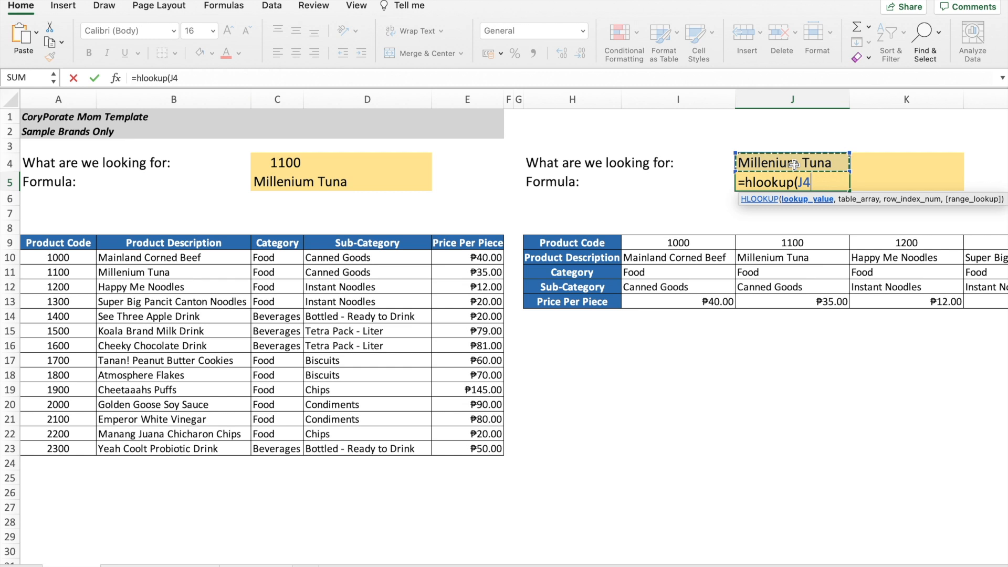
pyautogui.write(',')
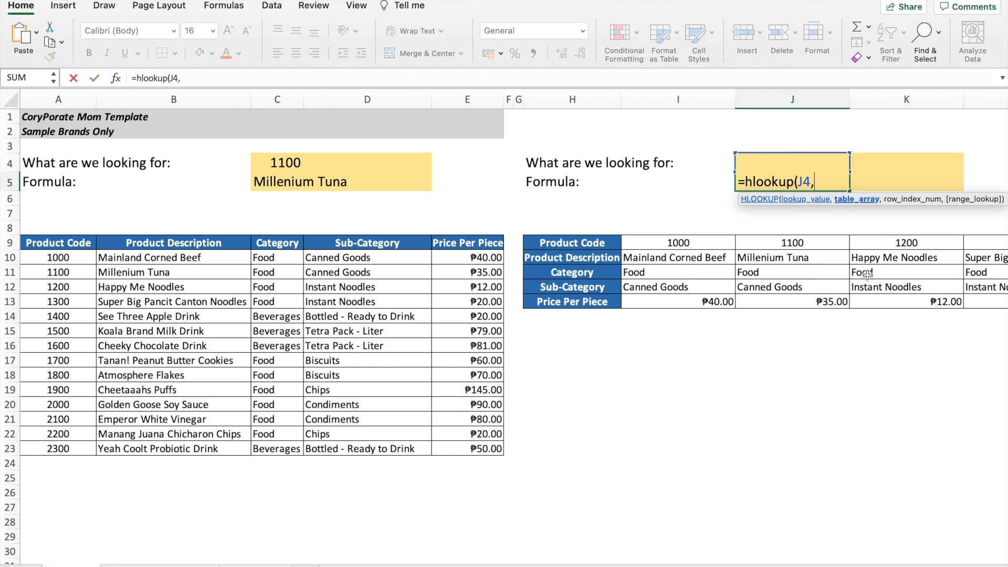
pyautogui.click(690, 262)
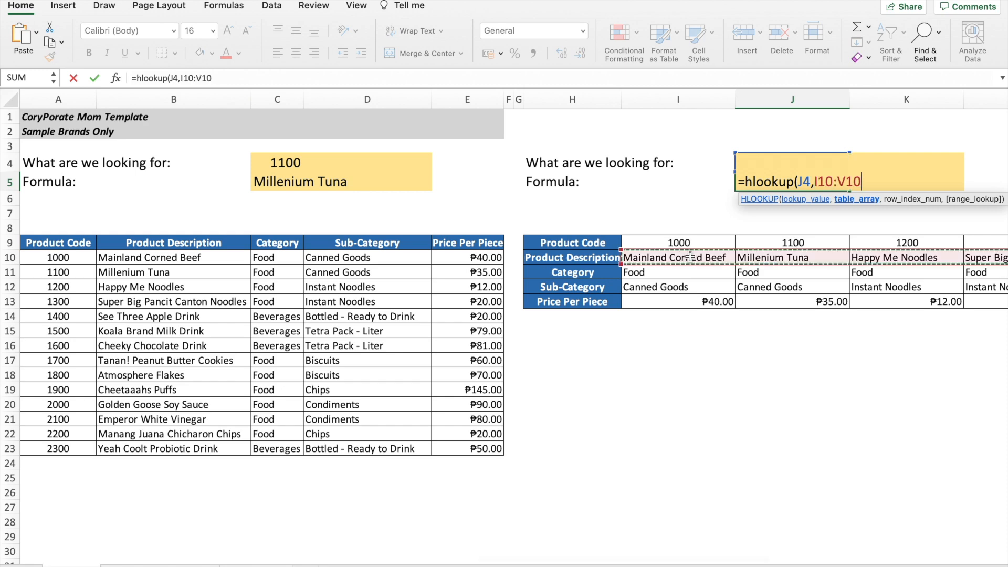
pyautogui.hotkey('ctrl', 'shift', 'Right')
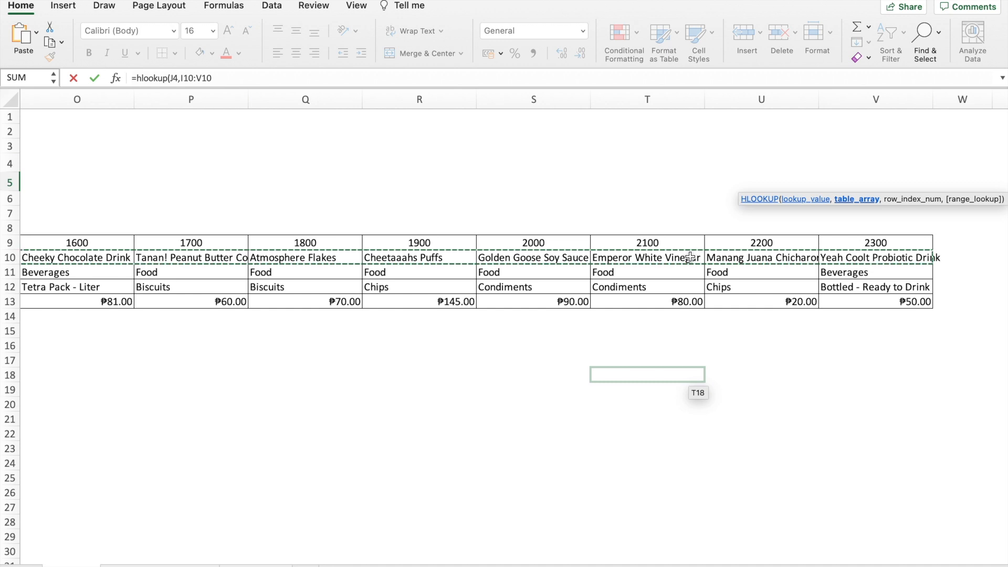
pyautogui.hotkey('ctrl', 'shift', 'Down')
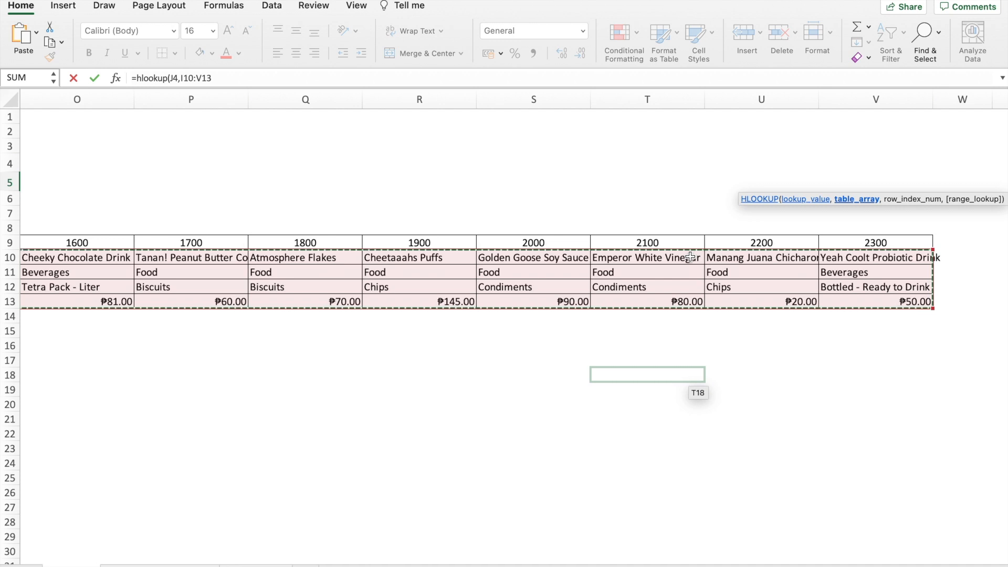
# Step: Complete the HLOOKUP formula in J5 with row index 4 and FALSE for an exact match
pyautogui.hscroll(-5, 311, 329)
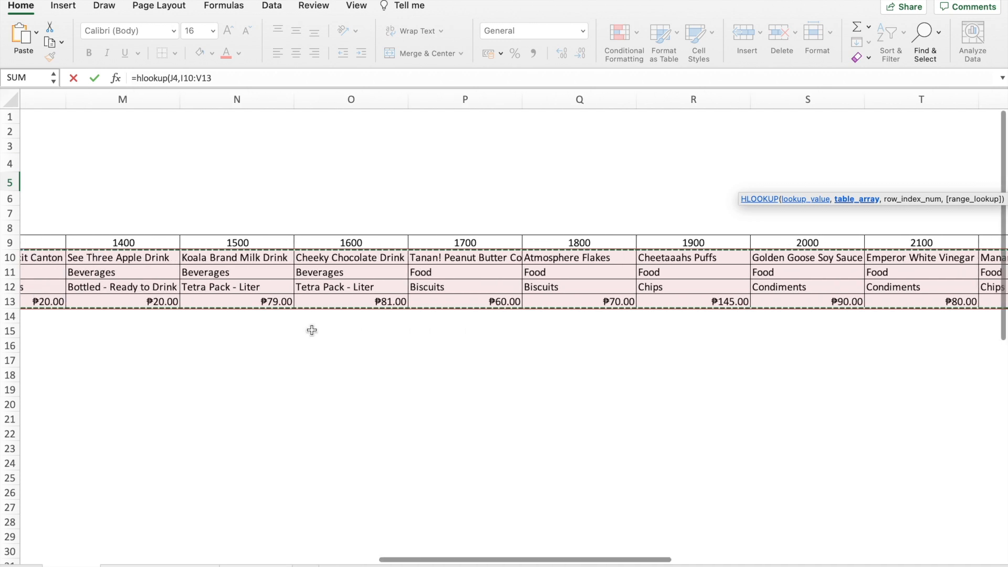
pyautogui.hscroll(-2, 312, 330)
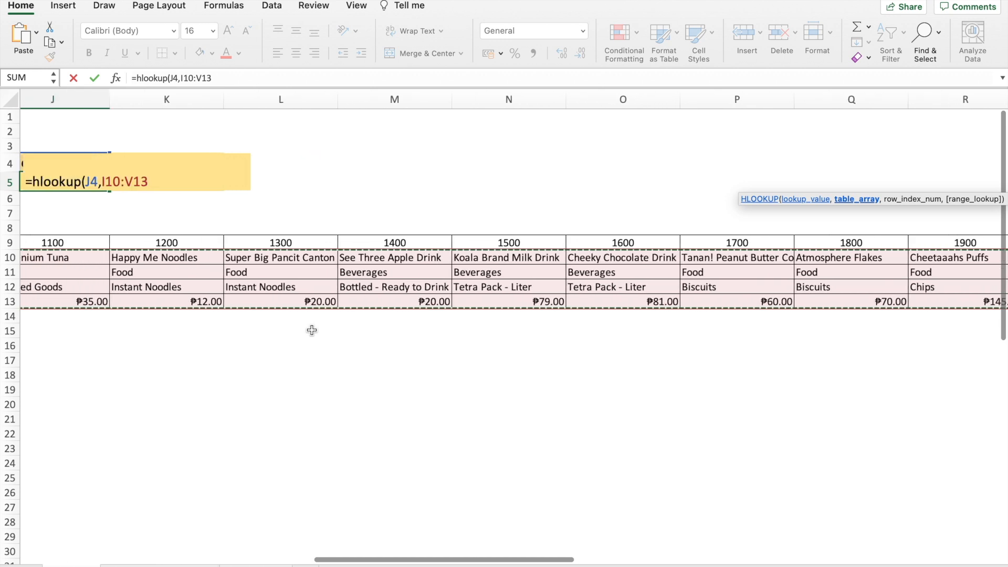
pyautogui.hscroll(-2, 312, 330)
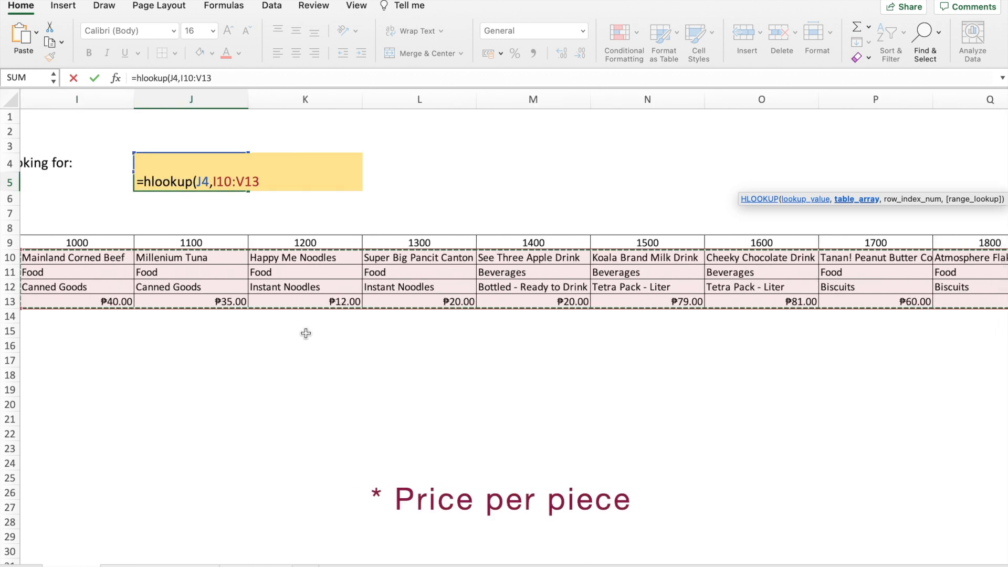
pyautogui.hscroll(-1, 260, 344)
pyautogui.hscroll(-4, 261, 344)
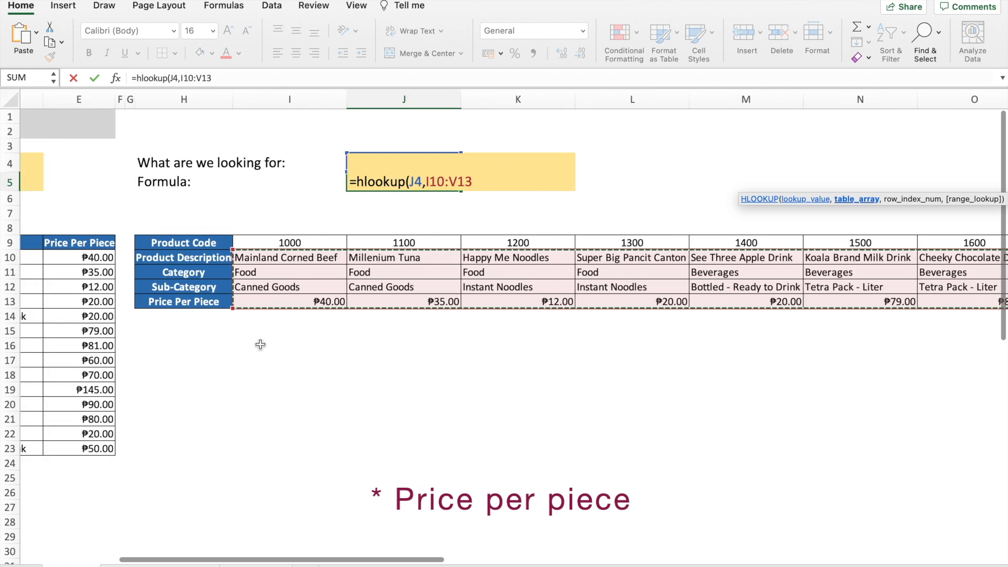
pyautogui.hscroll(-1, 260, 345)
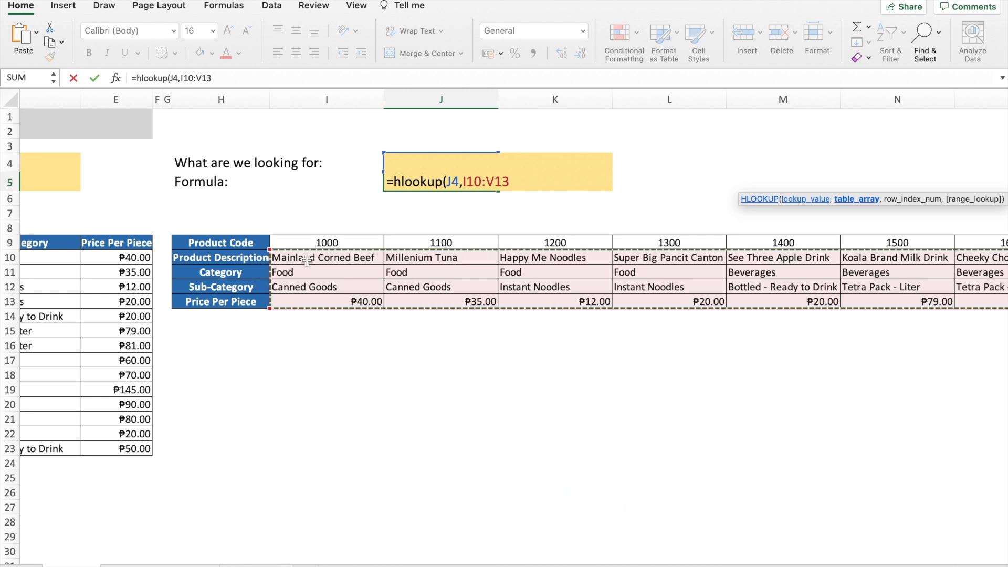
pyautogui.write(',4')
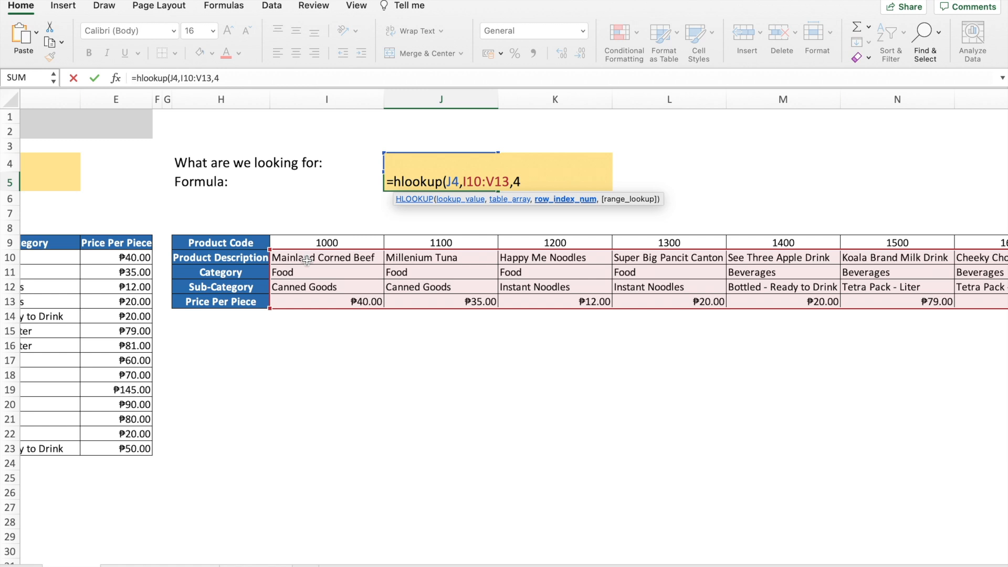
pyautogui.write(',F')
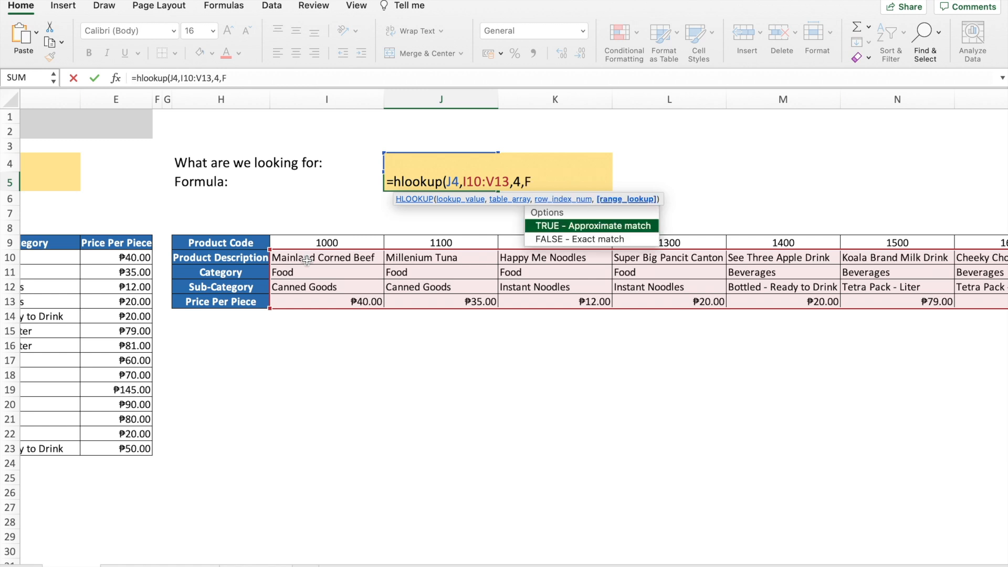
pyautogui.write('ALSE)')
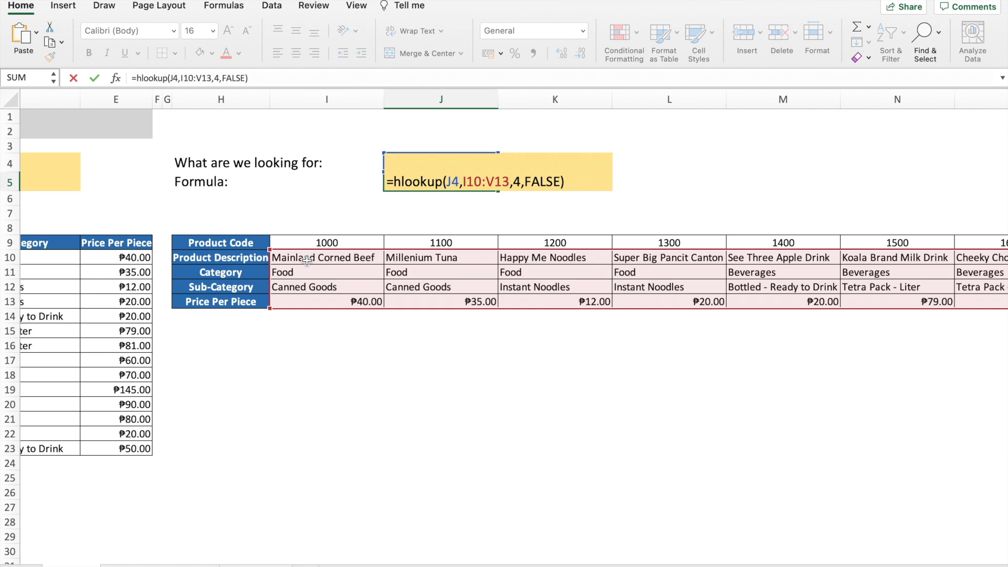
pyautogui.press('Return')
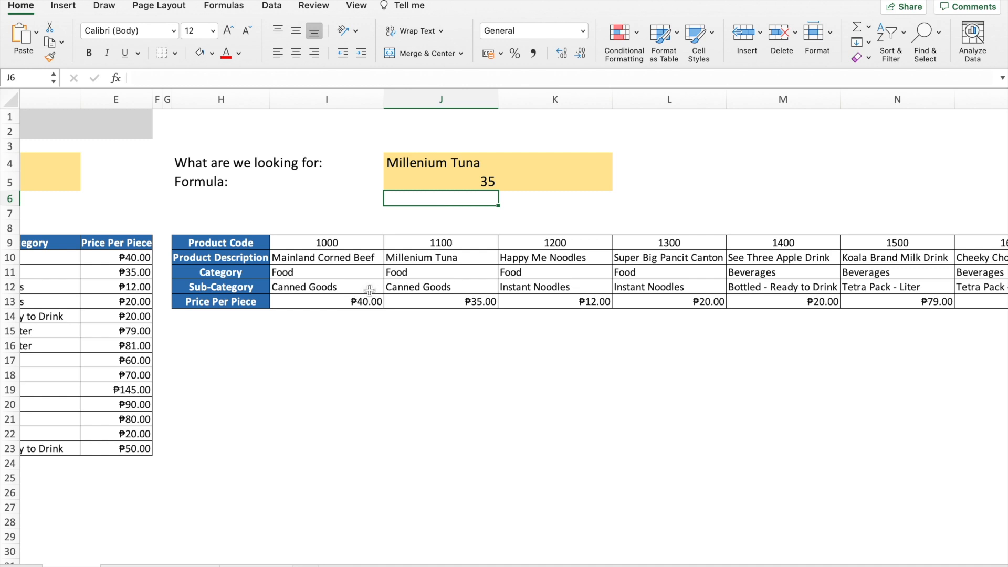
# Step: Set the row index of the HLOOKUP formula in J5 to 3 to return the sub-category
pyautogui.doubleClick(462, 181)
pyautogui.click(532, 187)
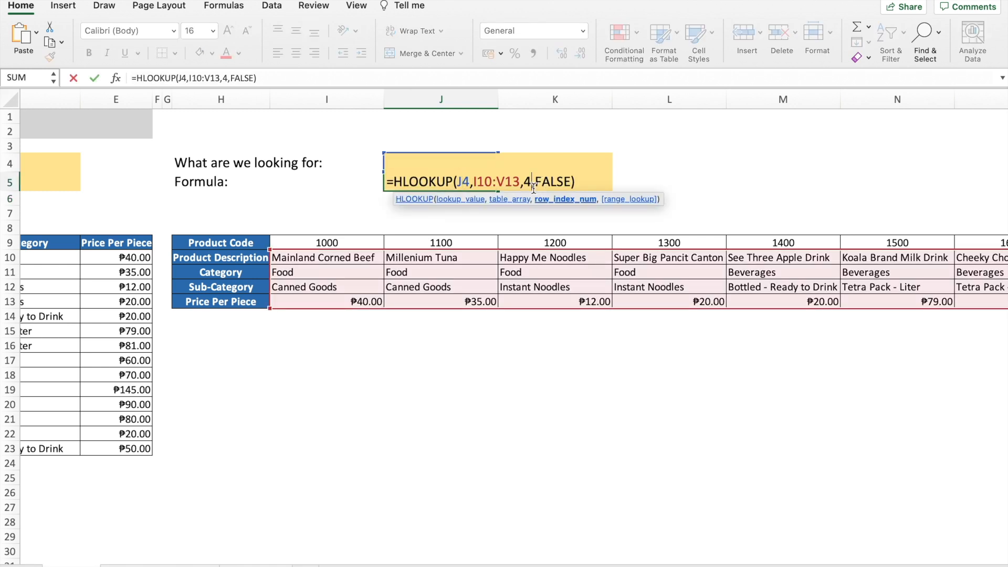
pyautogui.press('BackSpace')
pyautogui.write('3')
pyautogui.press('Return')
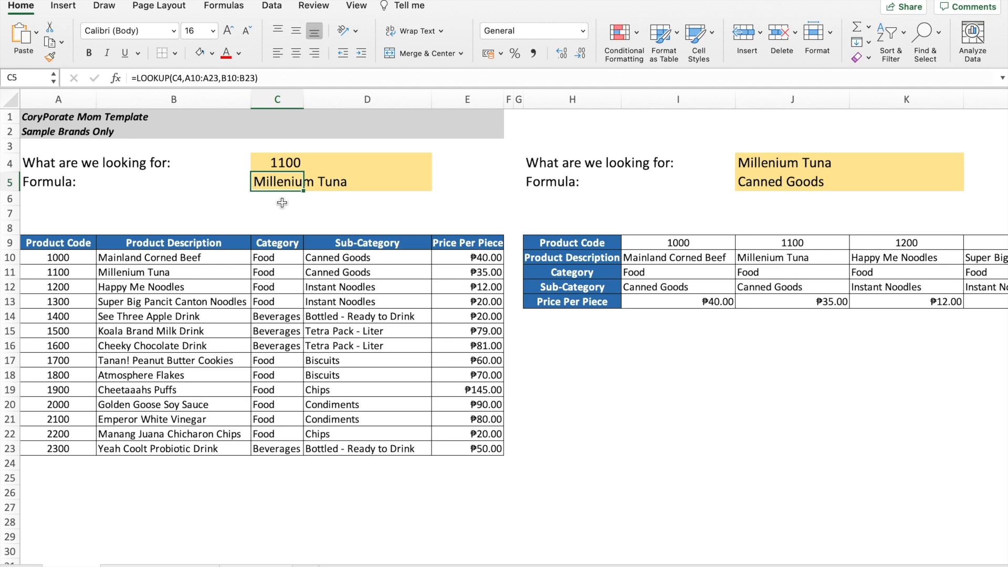
# Step: Clear C4:C5 above the vertical table and enter See Three Apple Drink as the lookup value in C4
pyautogui.moveTo(281, 163); pyautogui.dragTo(284, 183)
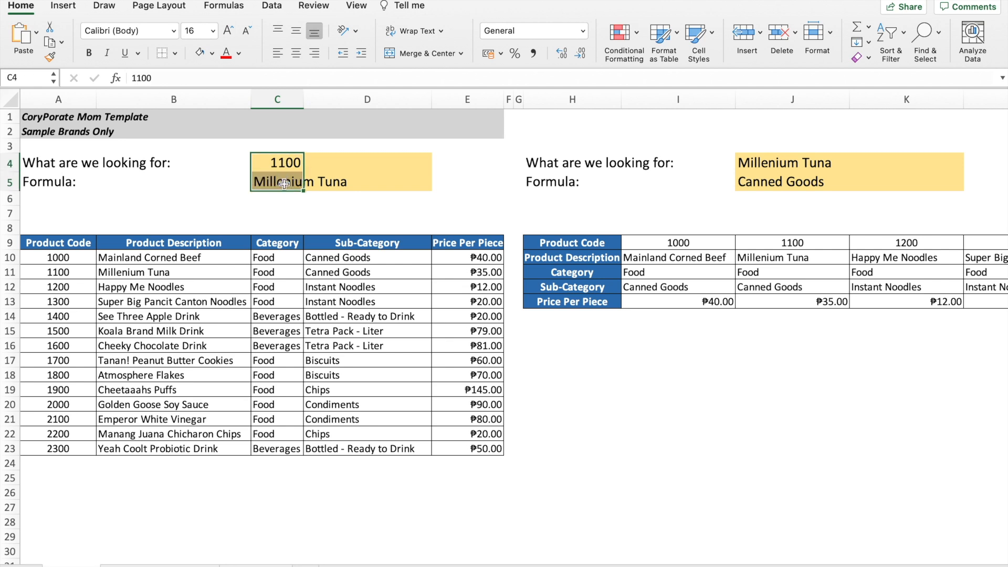
pyautogui.press('Delete')
pyautogui.click(284, 188)
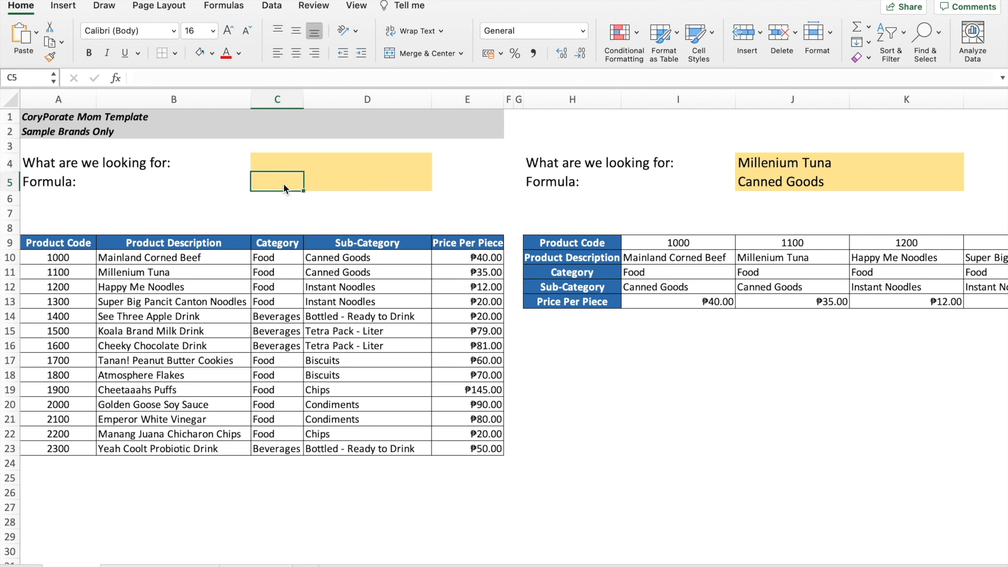
pyautogui.press('Up')
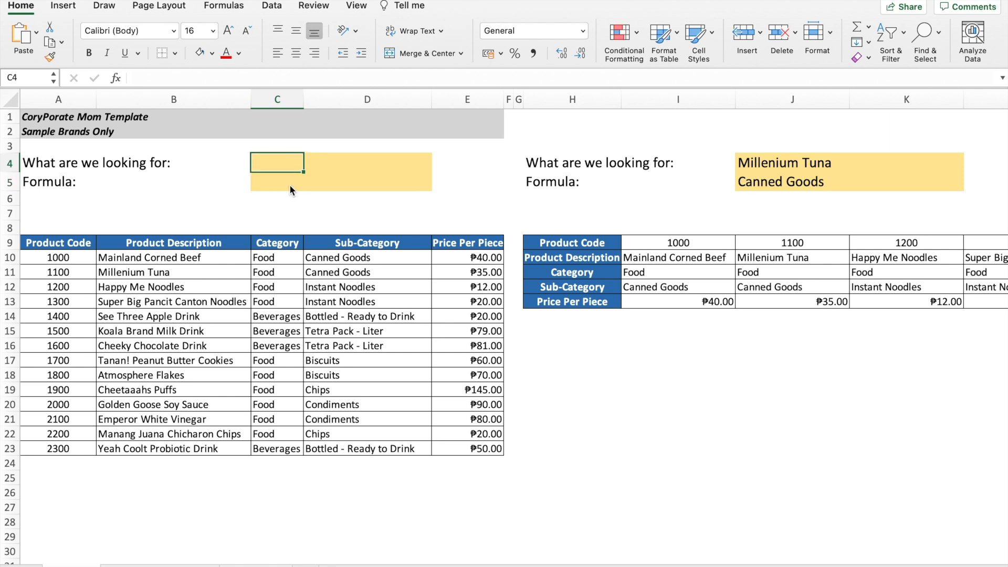
pyautogui.write('See Three Apple Drink')
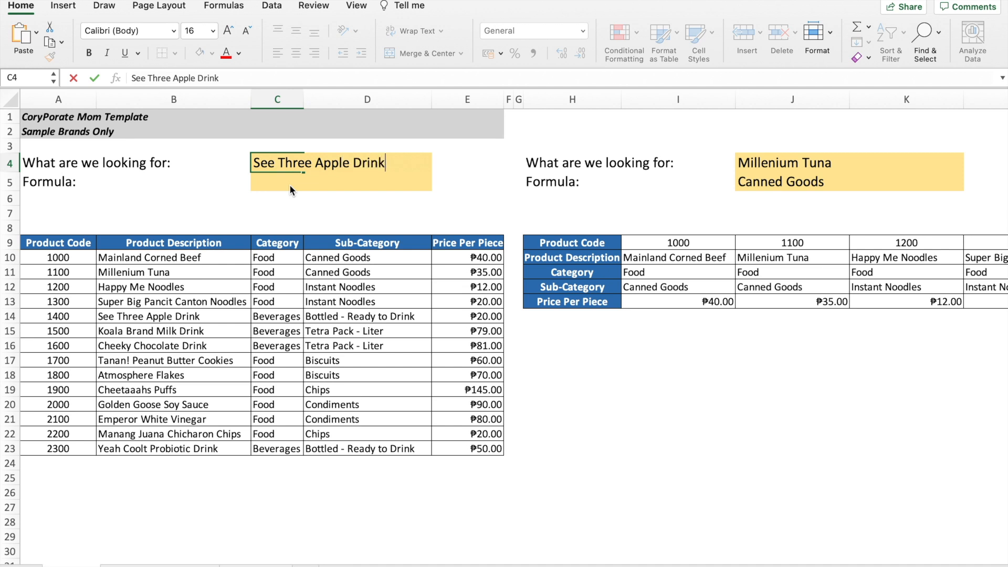
pyautogui.press('Return')
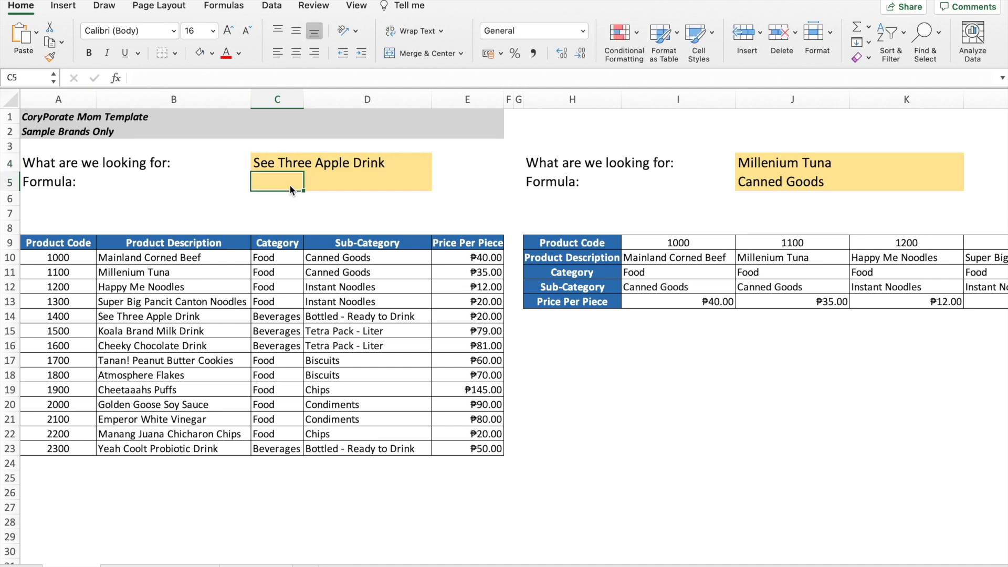
# Step: Start a VLOOKUP formula in C5 with C4 as the lookup value and B10:E23 as the table array
pyautogui.write('=vlookup')
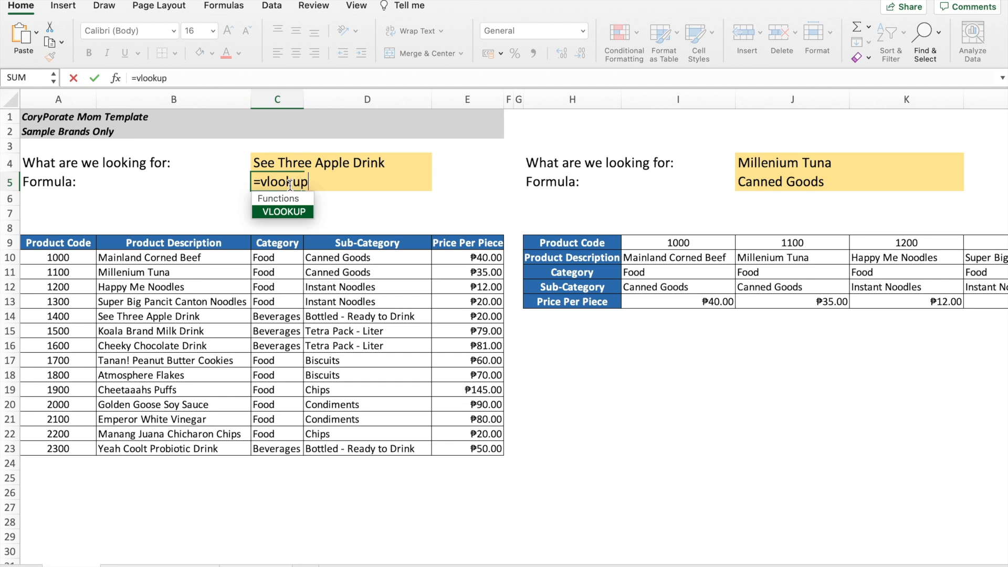
pyautogui.write('(')
pyautogui.click(284, 164)
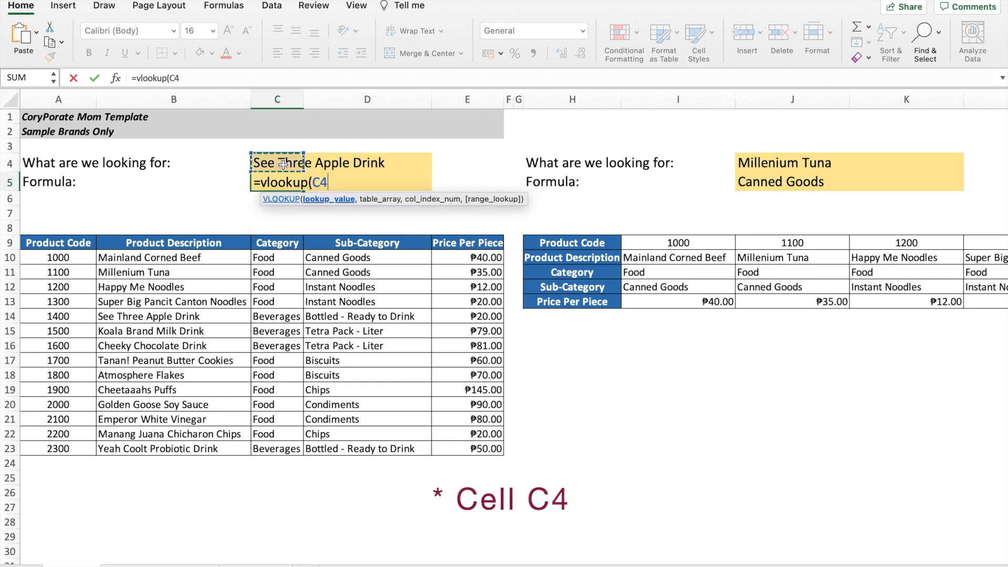
pyautogui.write(',')
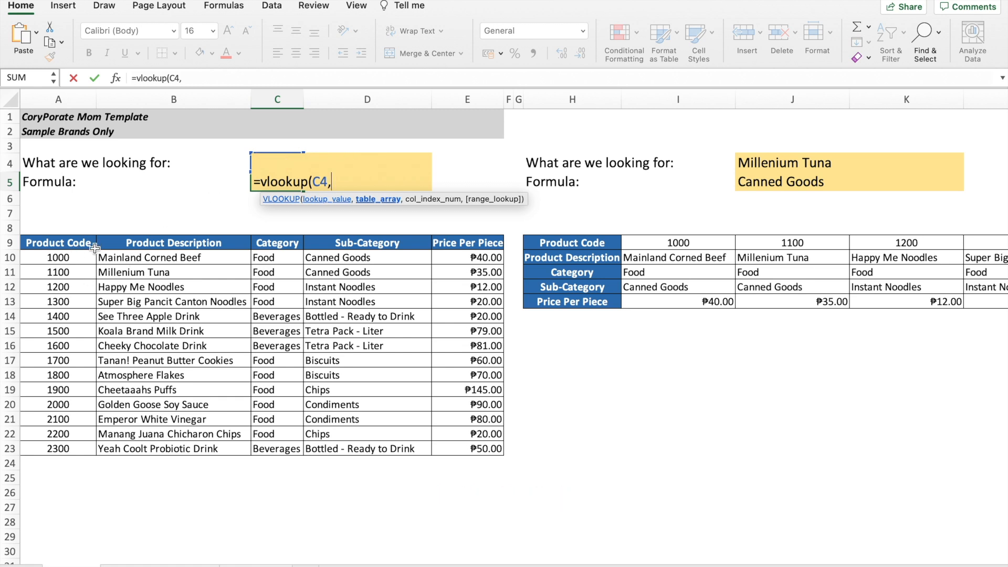
pyautogui.click(130, 257)
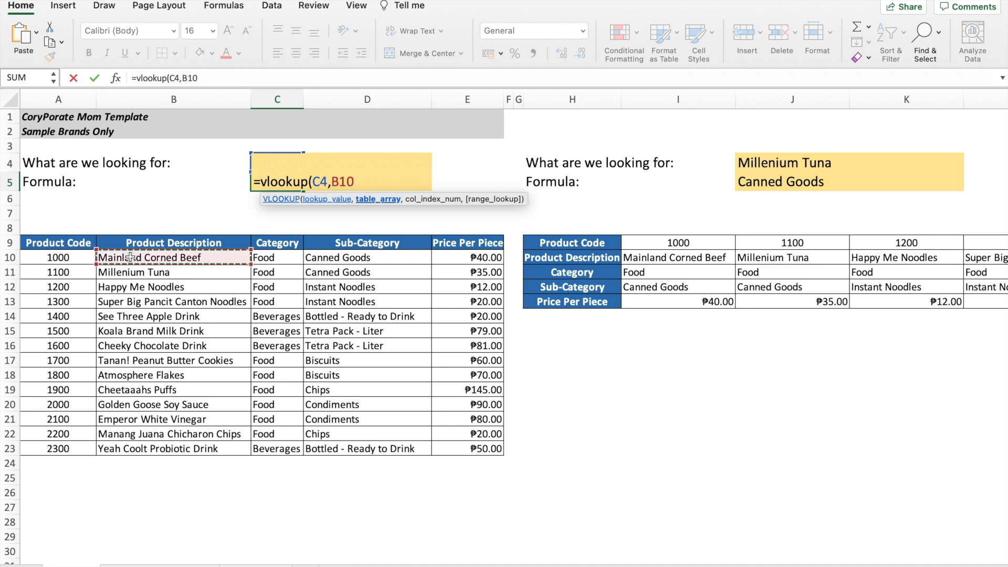
pyautogui.press('super+shift+Down')
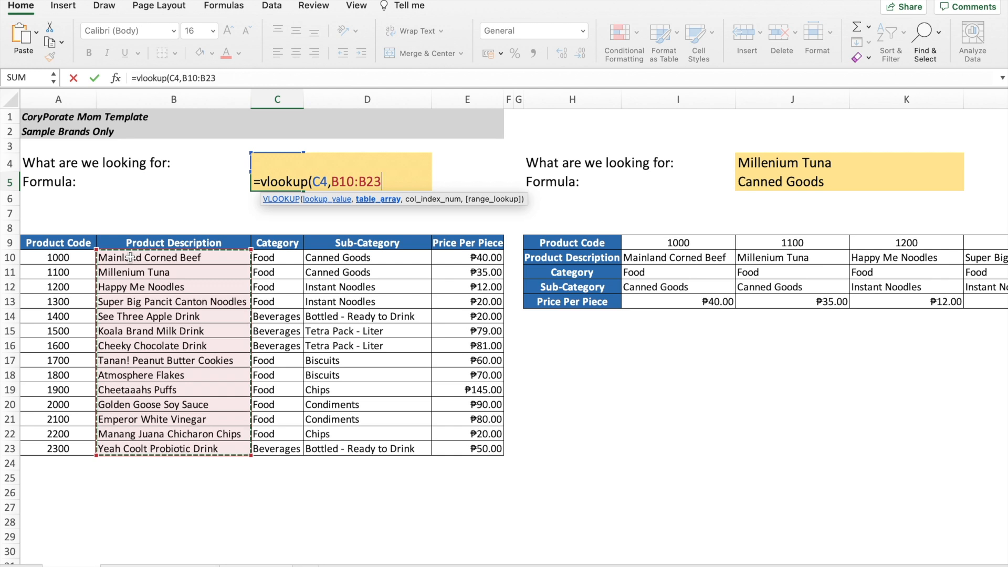
pyautogui.hotkey('shift', 'Right')
pyautogui.hotkey('shift', 'Right')
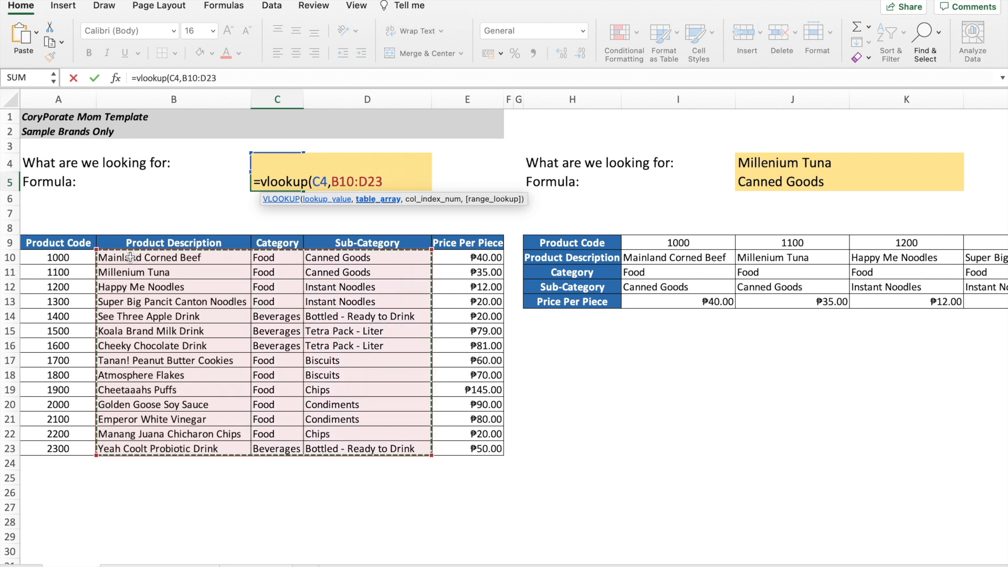
pyautogui.hotkey('shift', 'Right')
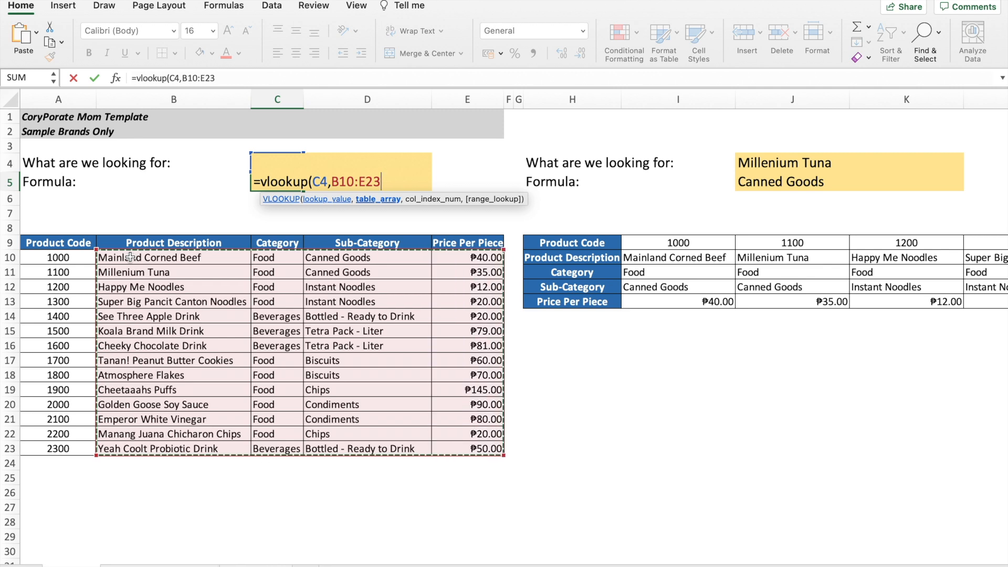
# Step: Complete the VLOOKUP formula in C5 with column index 2 and FALSE to return the exact match's category
pyautogui.write(',')
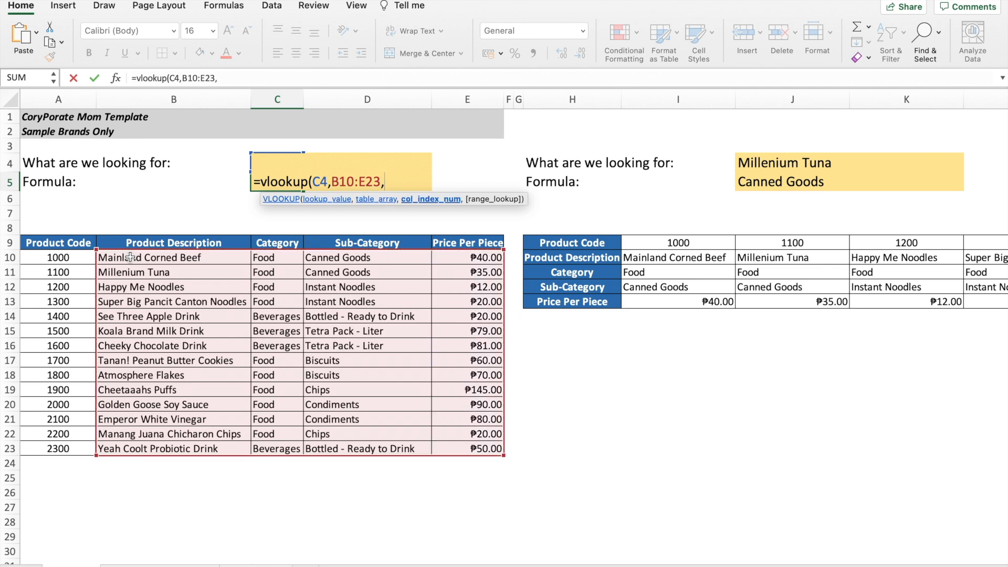
pyautogui.write('2')
pyautogui.write(',FALSE')
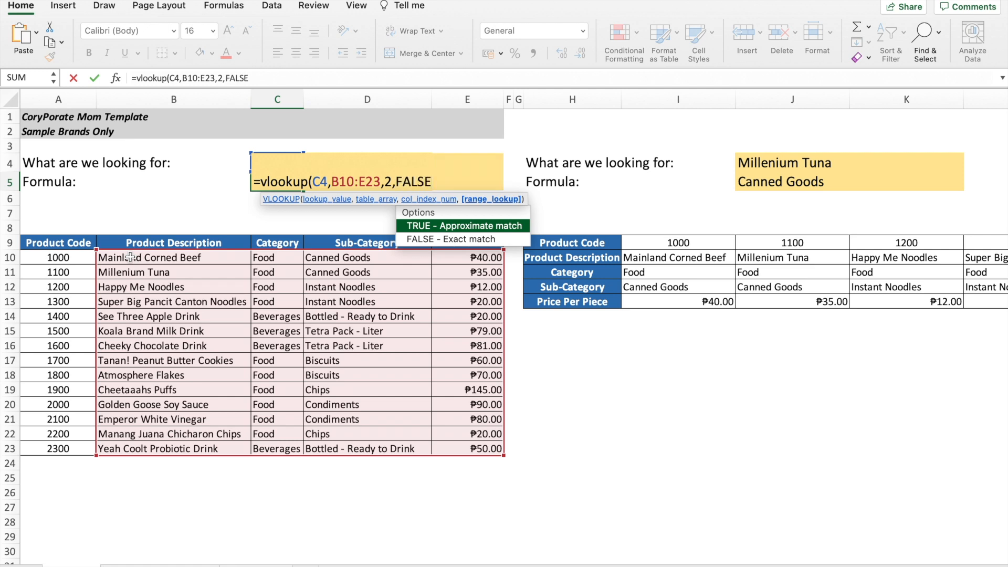
pyautogui.write(')')
pyautogui.press('Return')
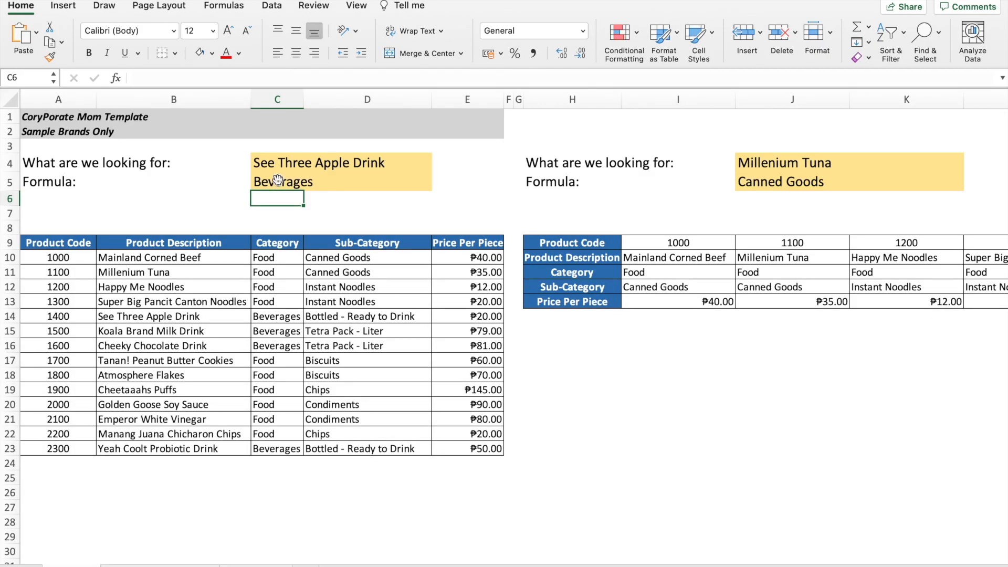
# Step: Set the column index of the VLOOKUP formula in C5 to 4 to return the price per piece
pyautogui.click(278, 180)
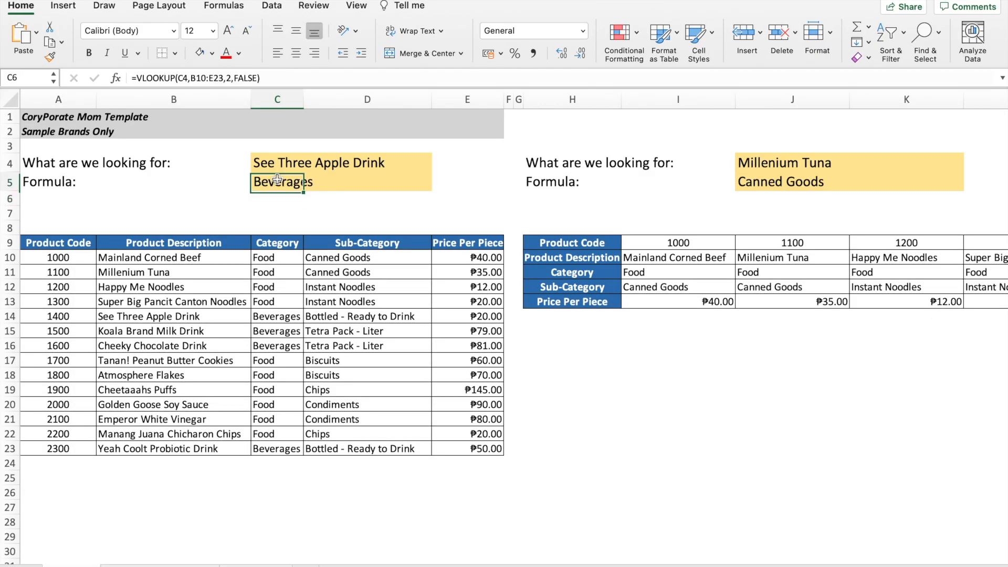
pyautogui.doubleClick(277, 180)
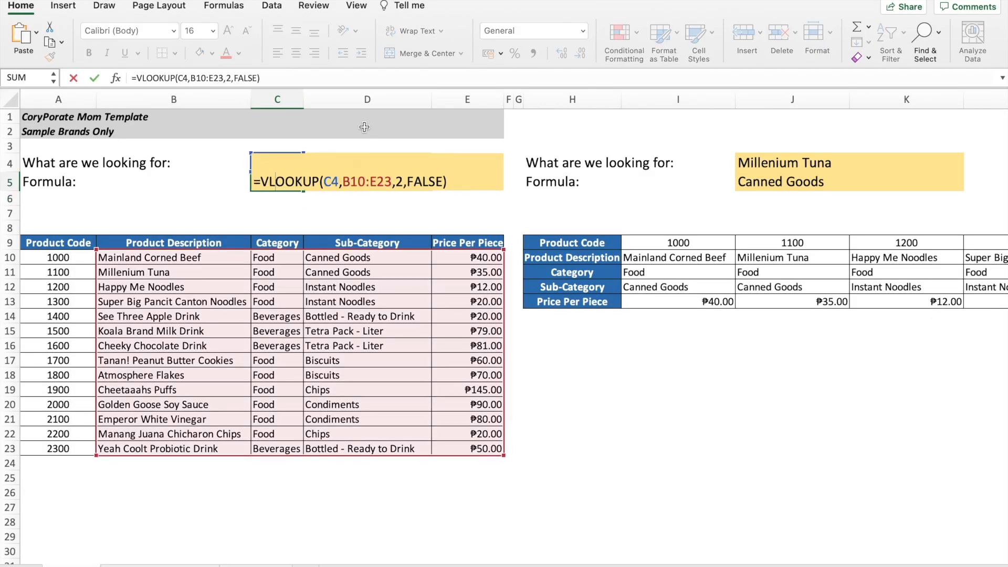
pyautogui.click(404, 181)
pyautogui.press('BackSpace')
pyautogui.write('4')
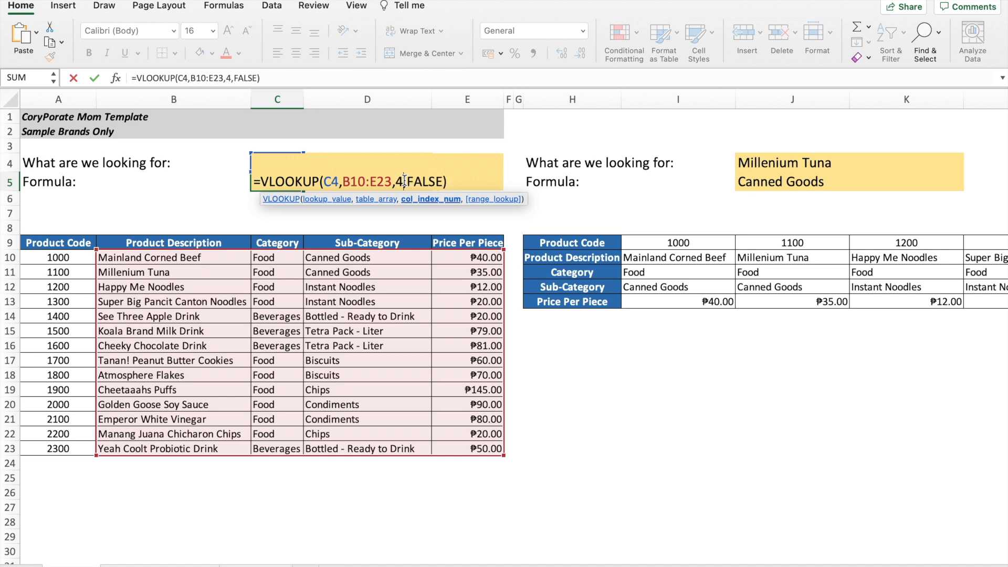
pyautogui.press('Return')
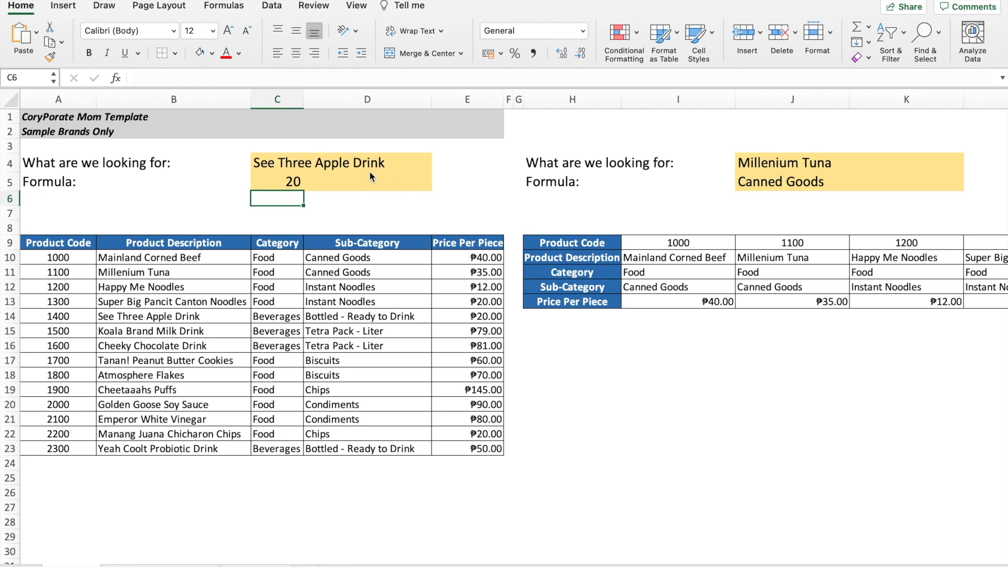
# Step: Enter Millenium Tuna as the lookup value in C4 and select that product's price in the vertical table
pyautogui.click(279, 163)
pyautogui.write('Millenium Tuna')
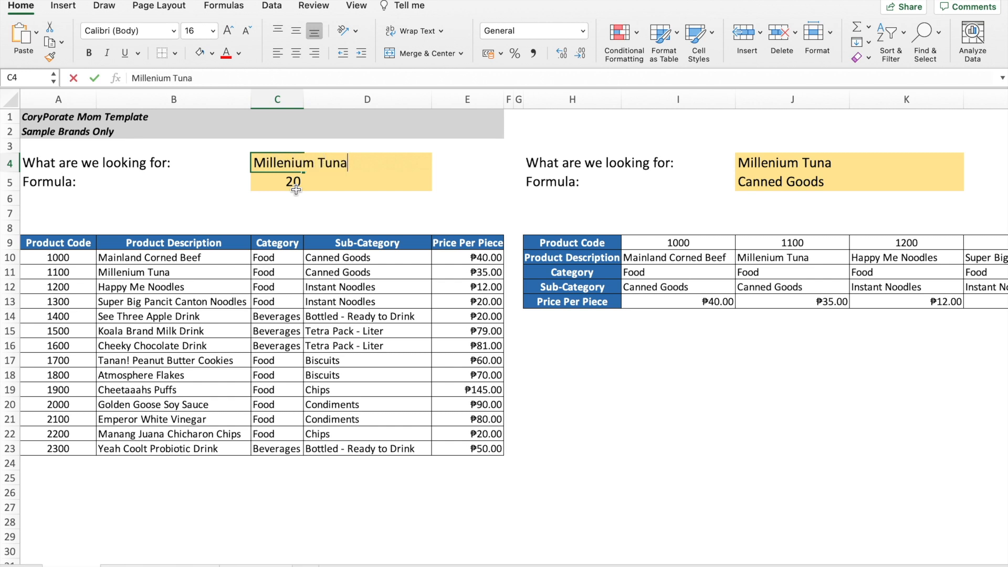
pyautogui.press('Return')
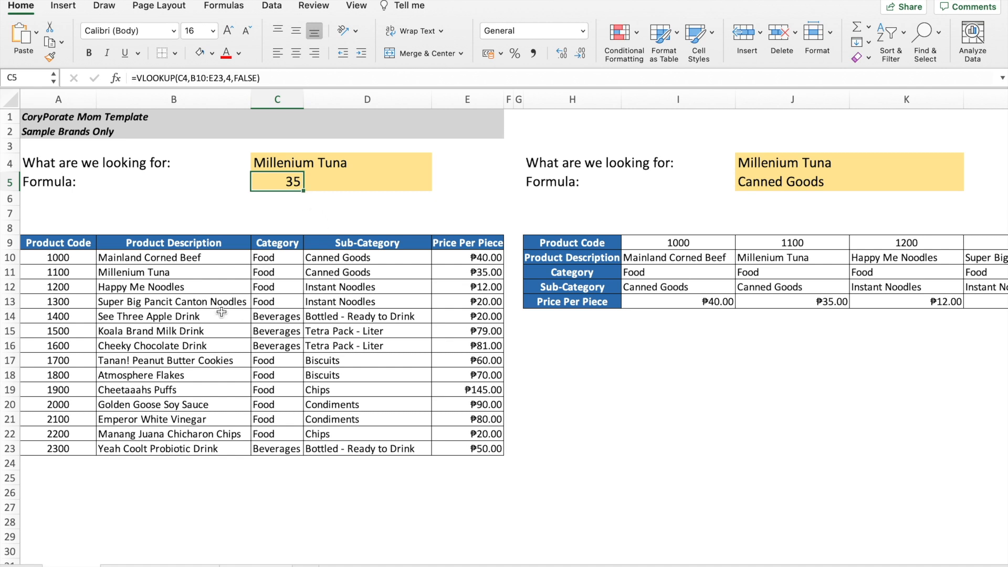
pyautogui.click(461, 272)
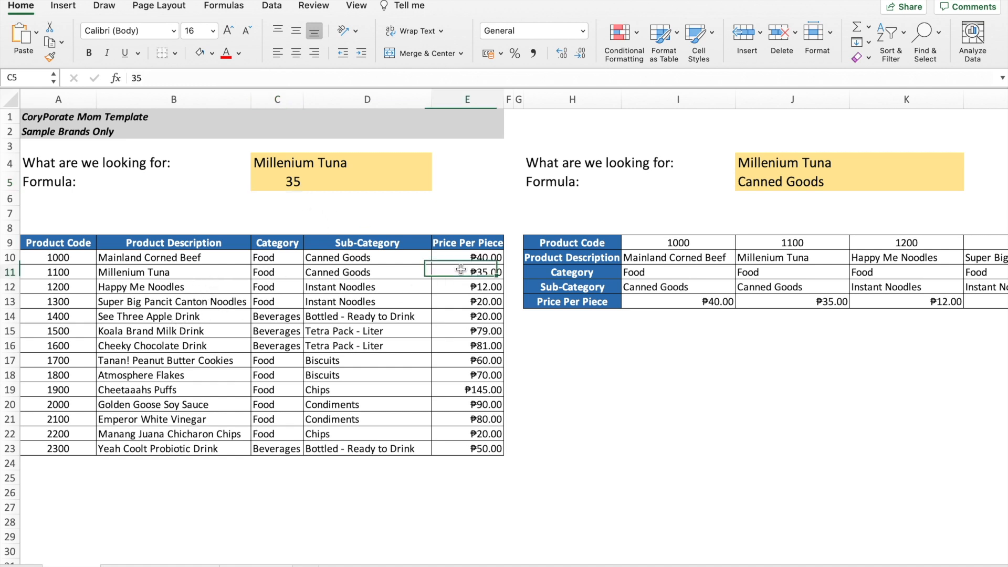
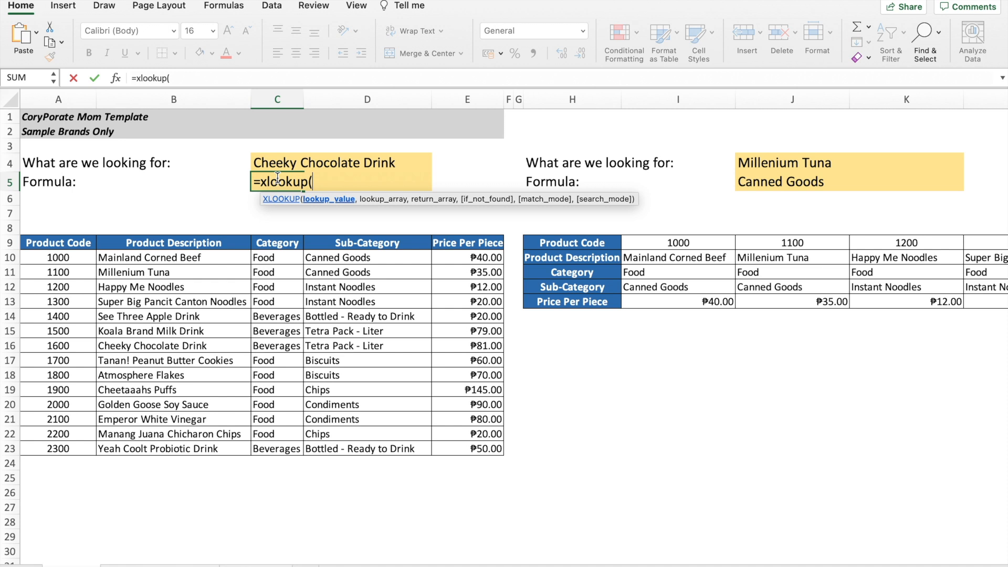
# Step: Complete the XLOOKUP formula in C5 with C4 as lookup value, B10:B23 as lookup array and D10:D23 as return array
pyautogui.click(292, 164)
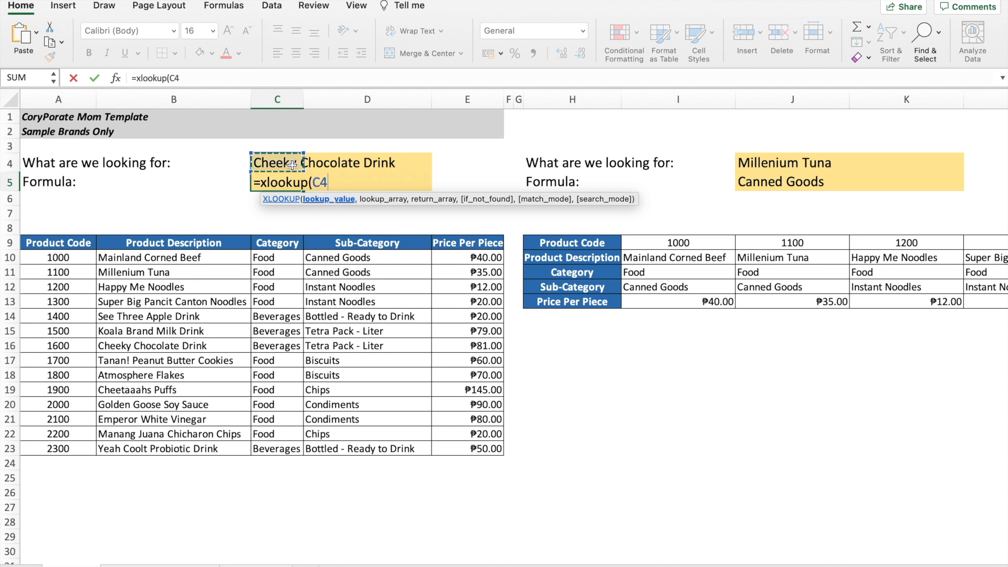
pyautogui.write(',')
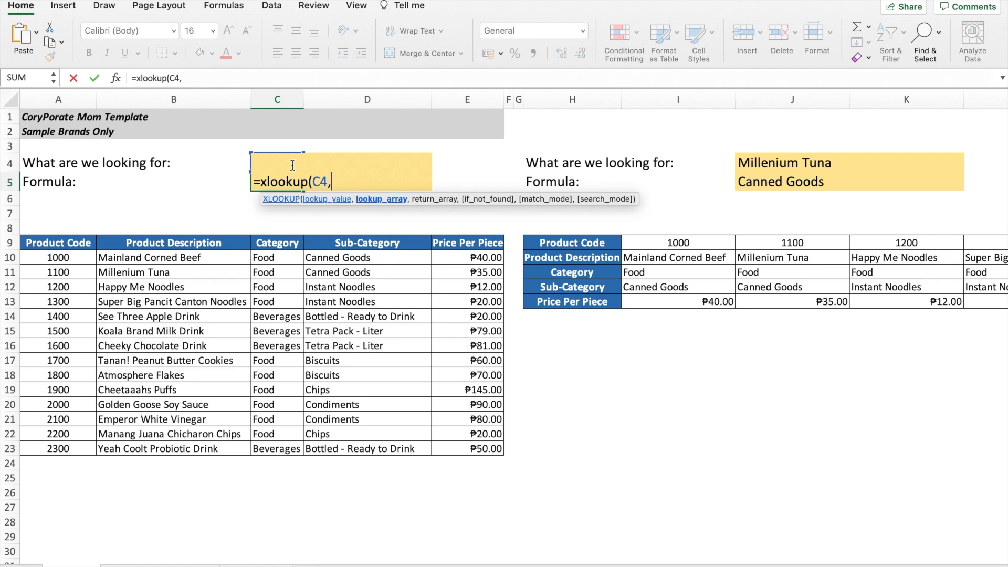
pyautogui.click(141, 258)
pyautogui.hotkey('ctrl', 'shift', 'Down')
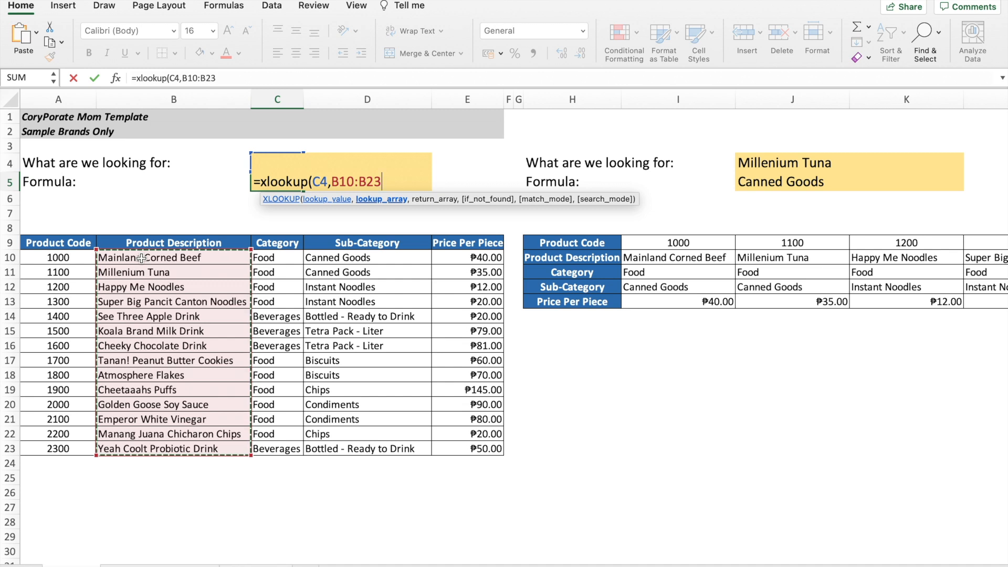
pyautogui.write(',')
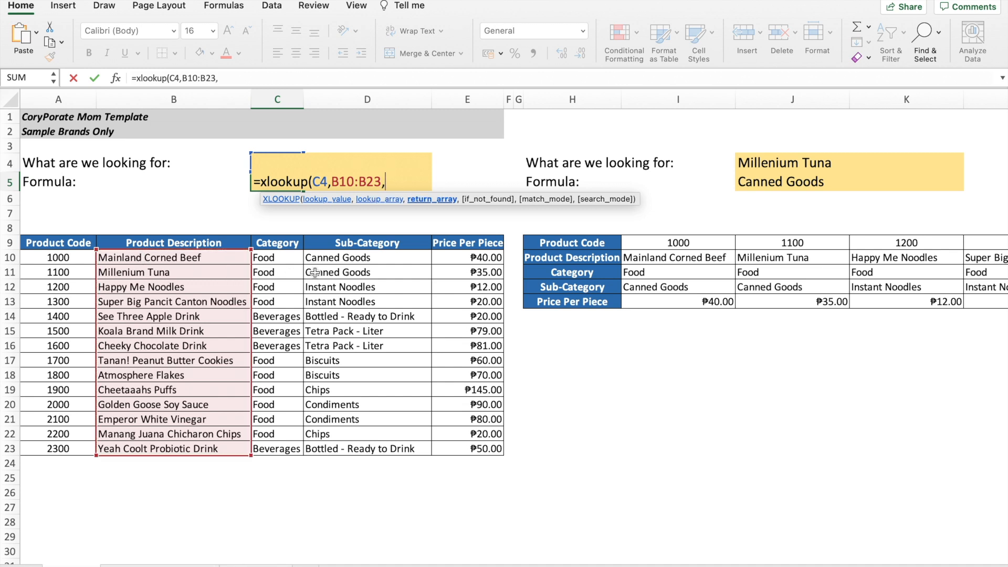
pyautogui.click(354, 254)
pyautogui.hotkey('ctrl', 'shift', 'Down')
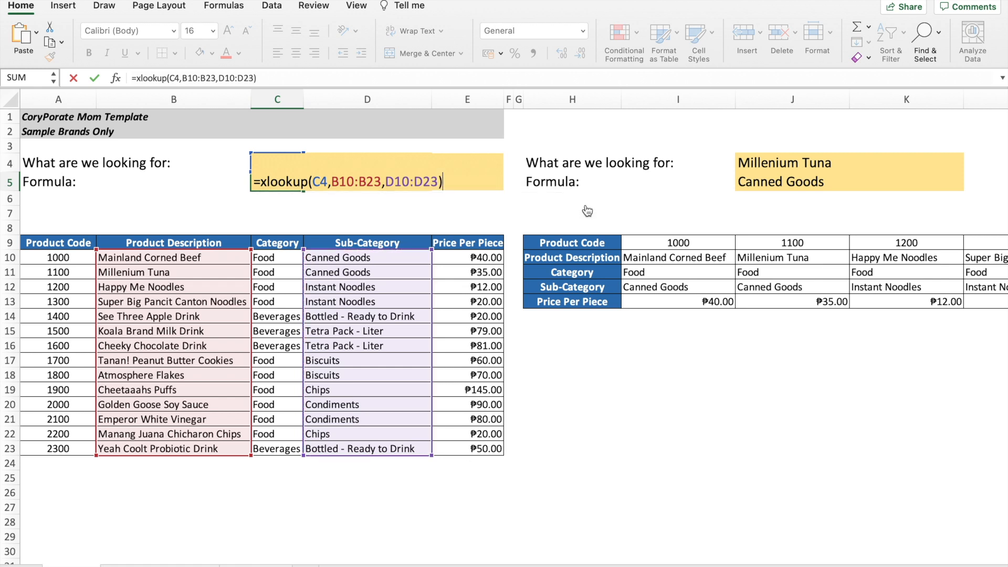
pyautogui.press('Return')
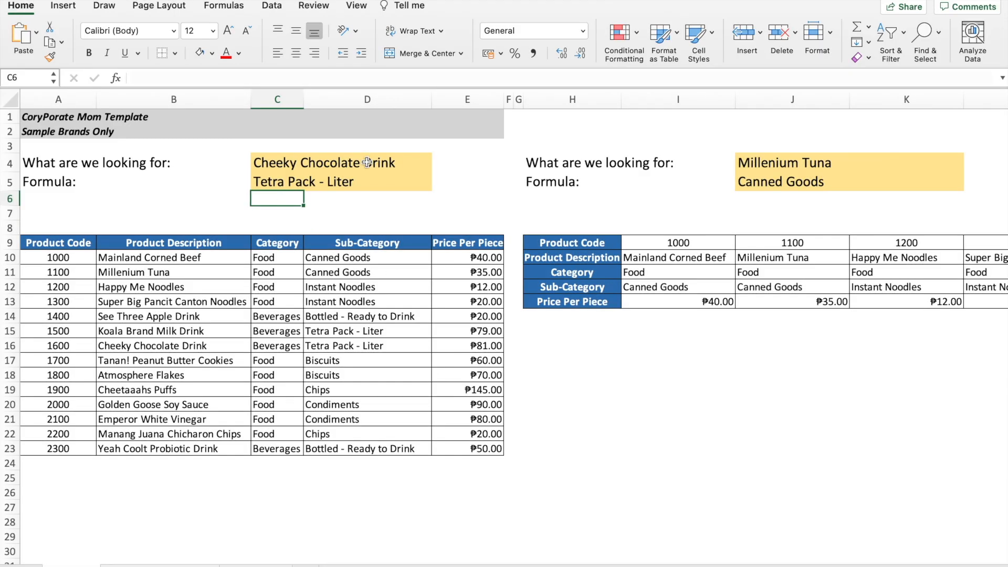
# Step: Change the lookup value in C4 to Cheeky Chocolate Drinks, a name missing from the product table
pyautogui.click(397, 164)
pyautogui.doubleClick(270, 163)
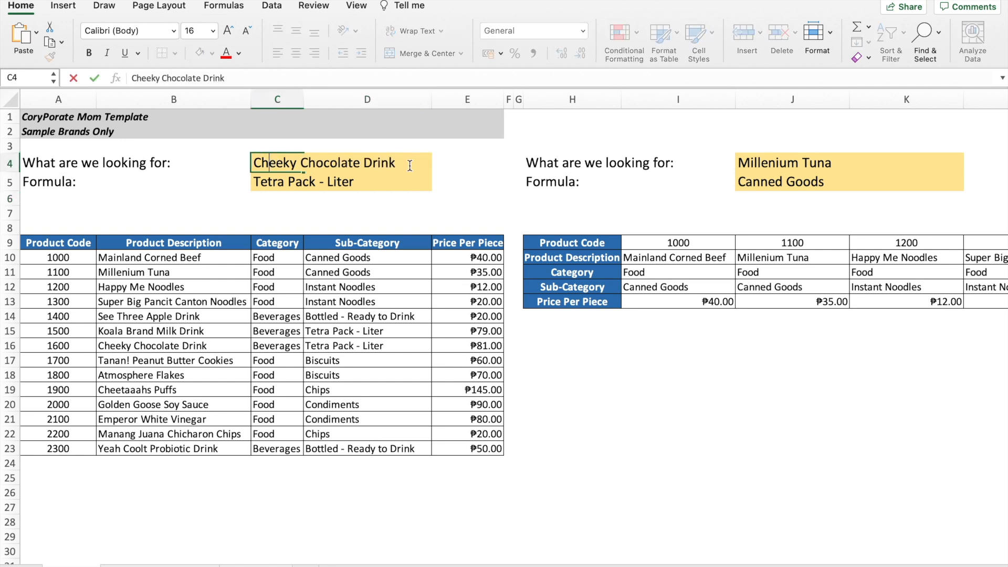
pyautogui.write('s')
pyautogui.press('Return')
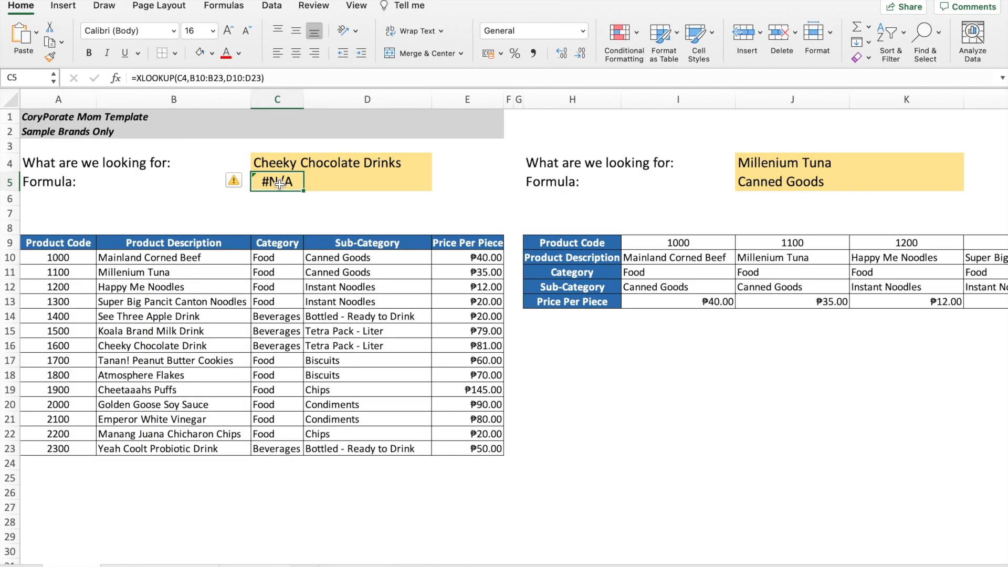
# Step: Add "Not applicable" as the if_not_found argument of the XLOOKUP formula in C5
pyautogui.doubleClick(279, 183)
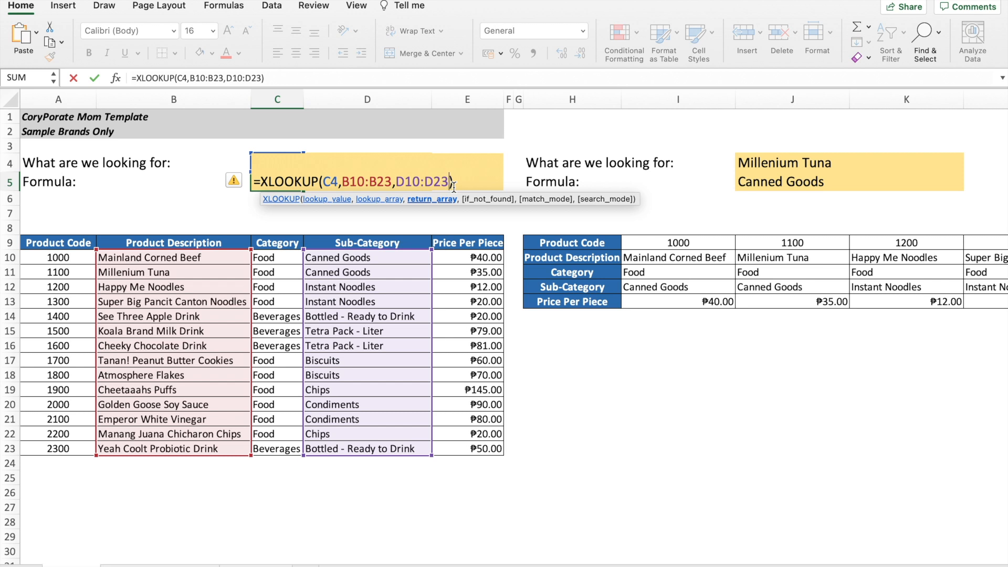
pyautogui.write(',"")')
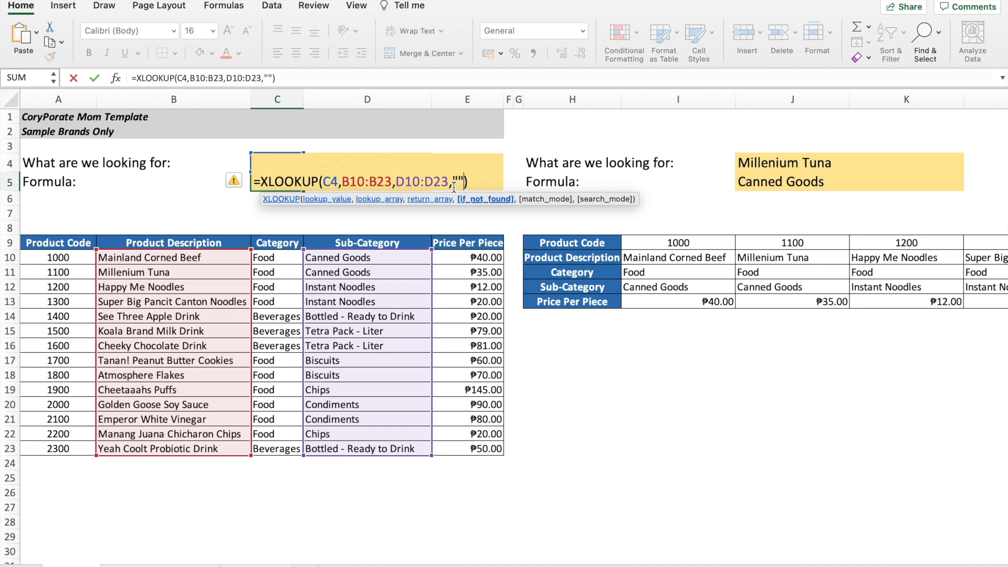
pyautogui.press('BackSpace')
pyautogui.write('Not applicable')
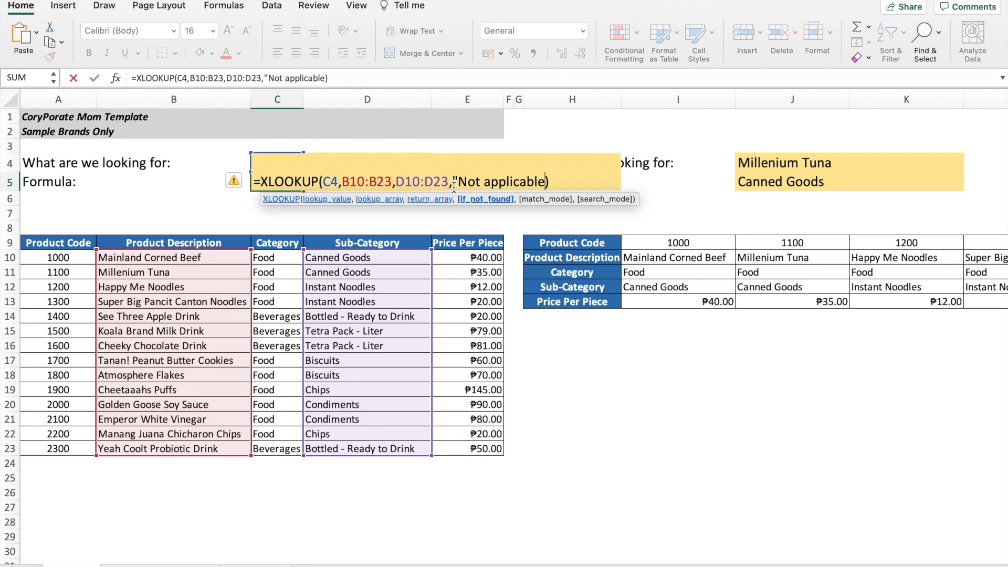
pyautogui.write('"')
pyautogui.click(576, 172)
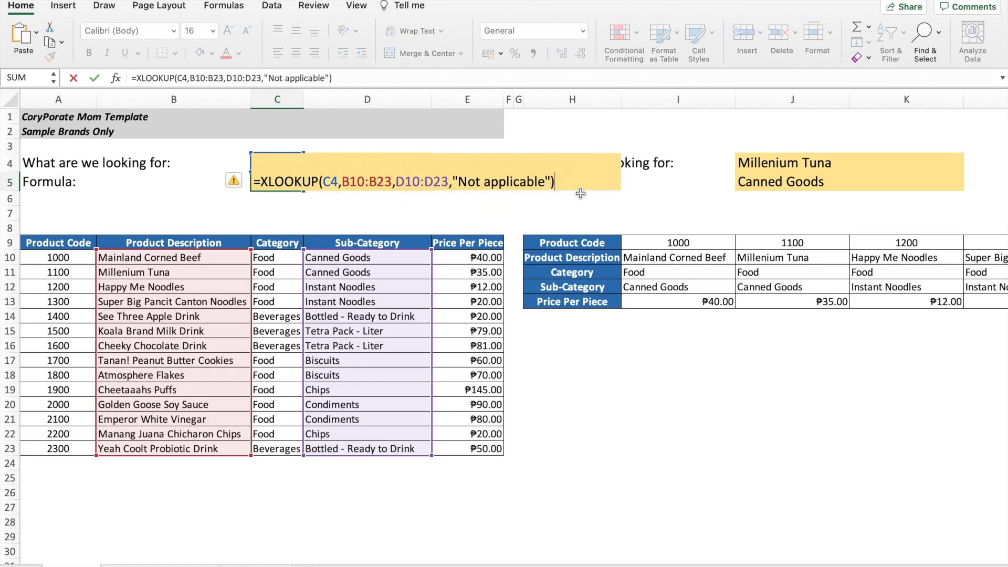
pyautogui.press('Return')
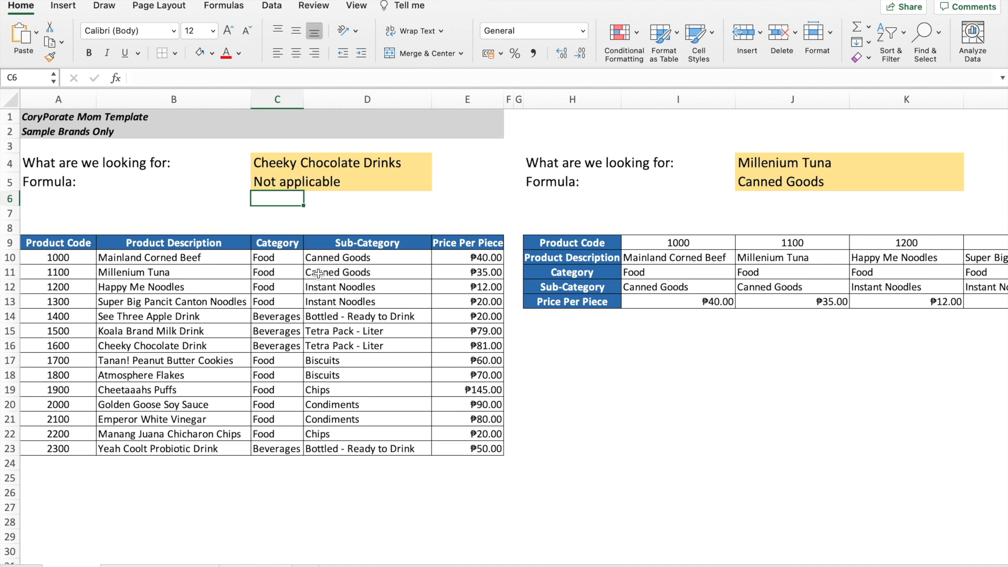
# Step: Correct the lookup value in C4 to Cheeky Chocolate Drink
pyautogui.click(405, 164)
pyautogui.doubleClick(406, 164)
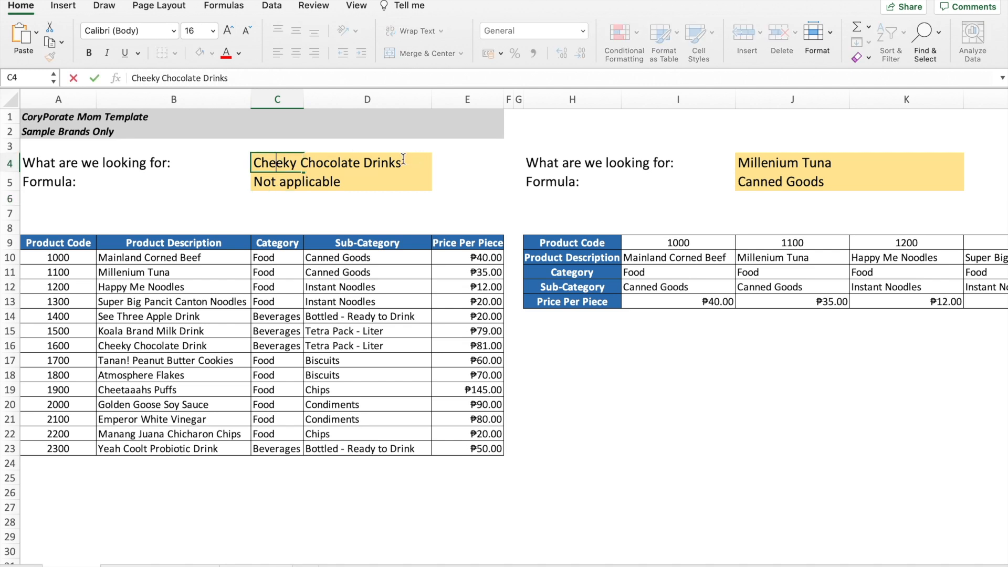
pyautogui.press('BackSpace')
pyautogui.press('Return')
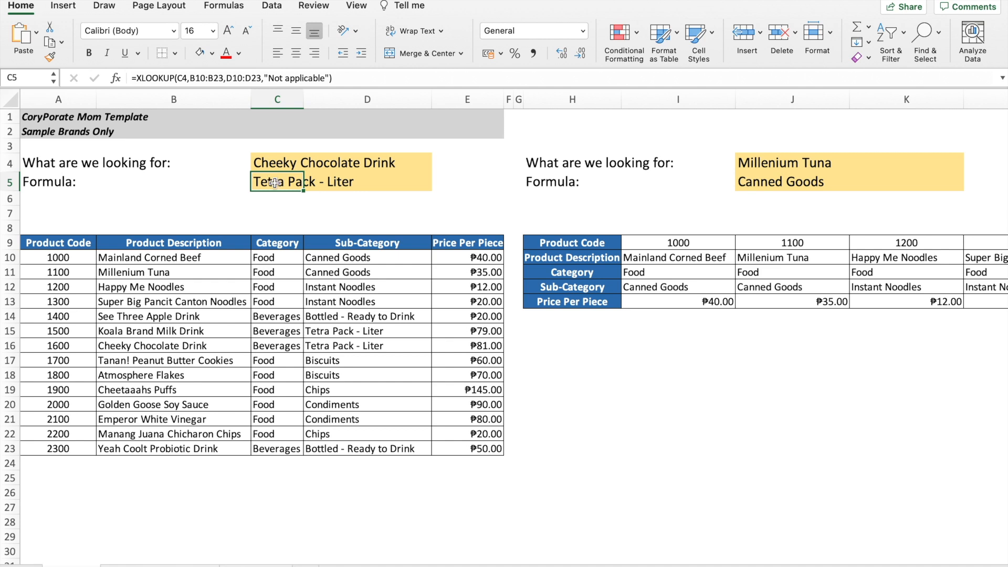
# Step: Replace the lookup value in C4 with Emperor White Vinegar
pyautogui.press('Up')
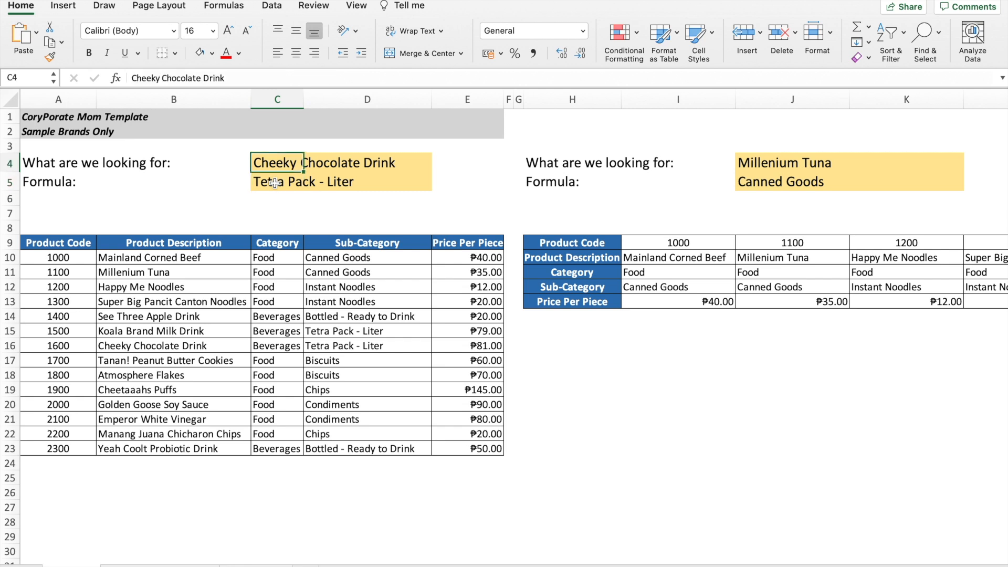
pyautogui.write('Emperror')
pyautogui.press('BackSpace')
pyautogui.press('BackSpace')
pyautogui.press('BackSpace')
pyautogui.write('or White V')
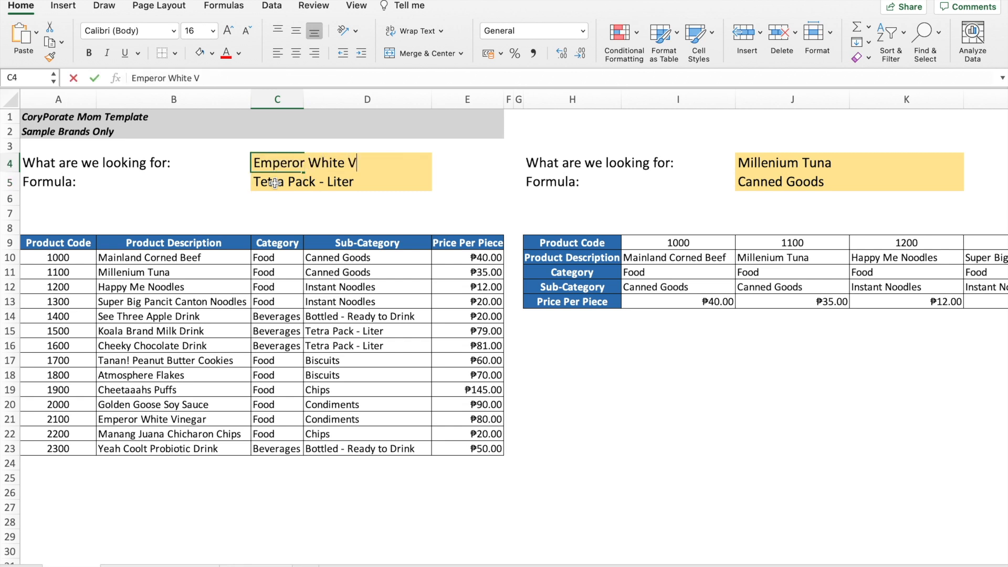
pyautogui.write('inegar')
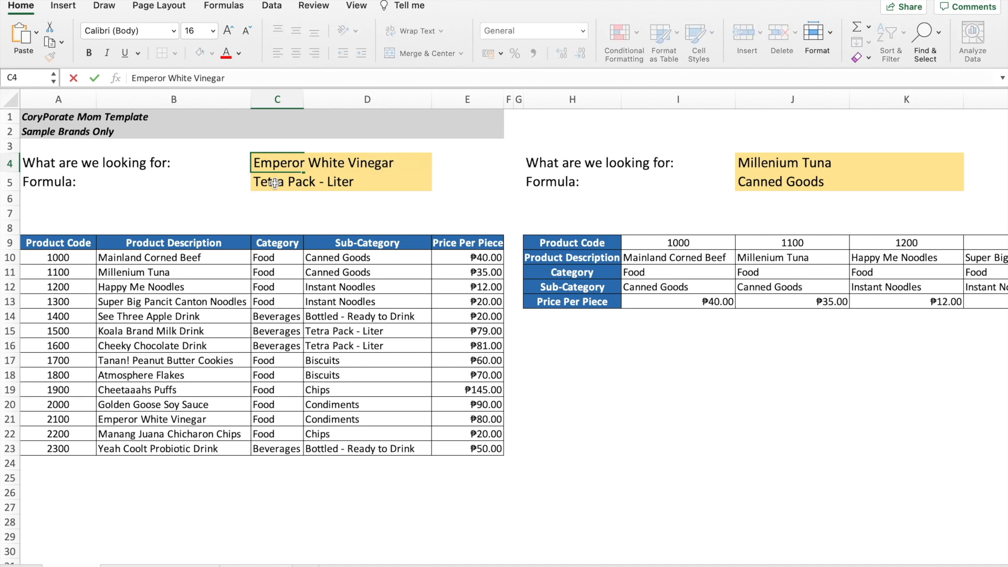
pyautogui.press('Return')
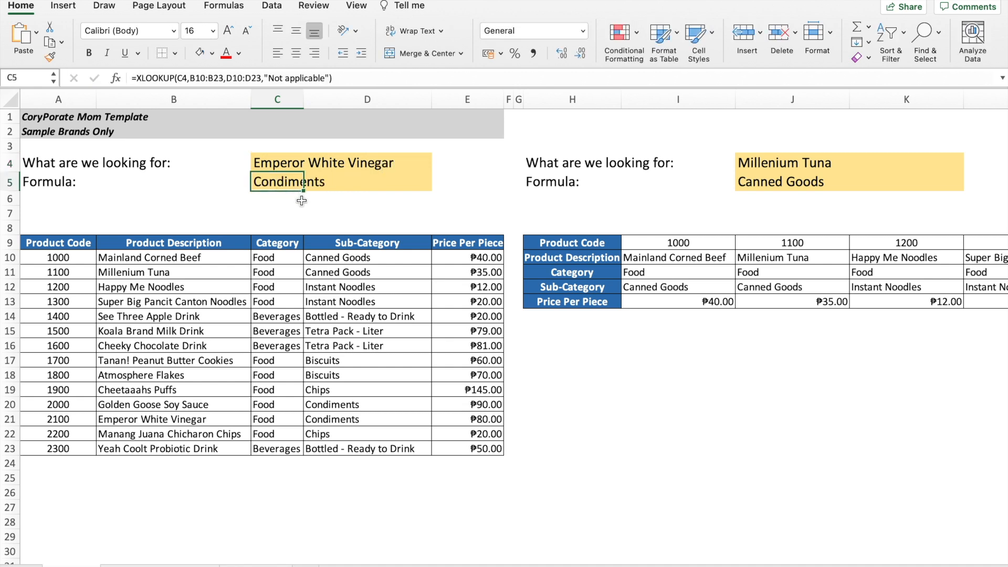
# Step: Replace the formula in C5 with an XLOOKUP of C4 in B10:B23 that returns the product code from A10:A23
pyautogui.write('=xlo')
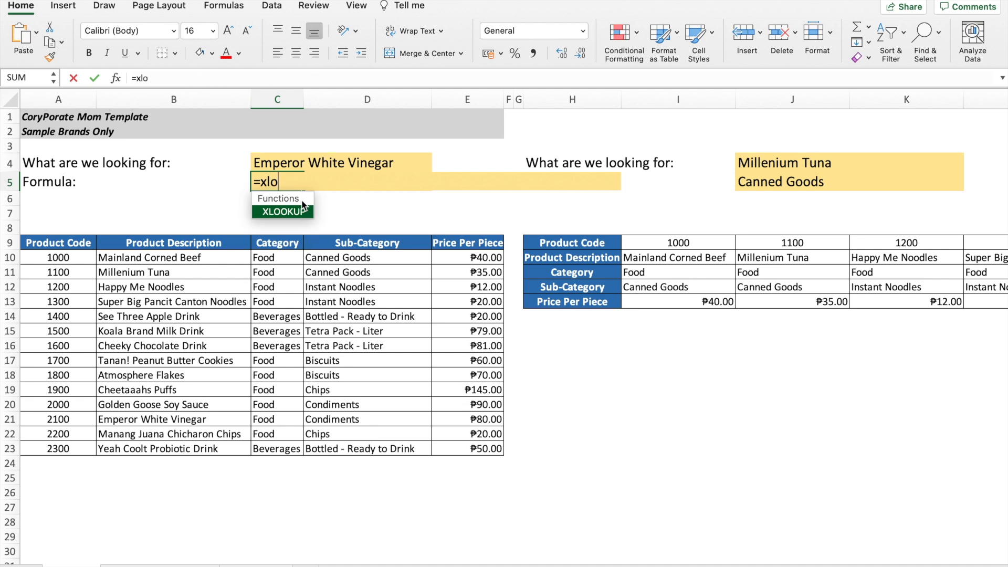
pyautogui.write('okup(')
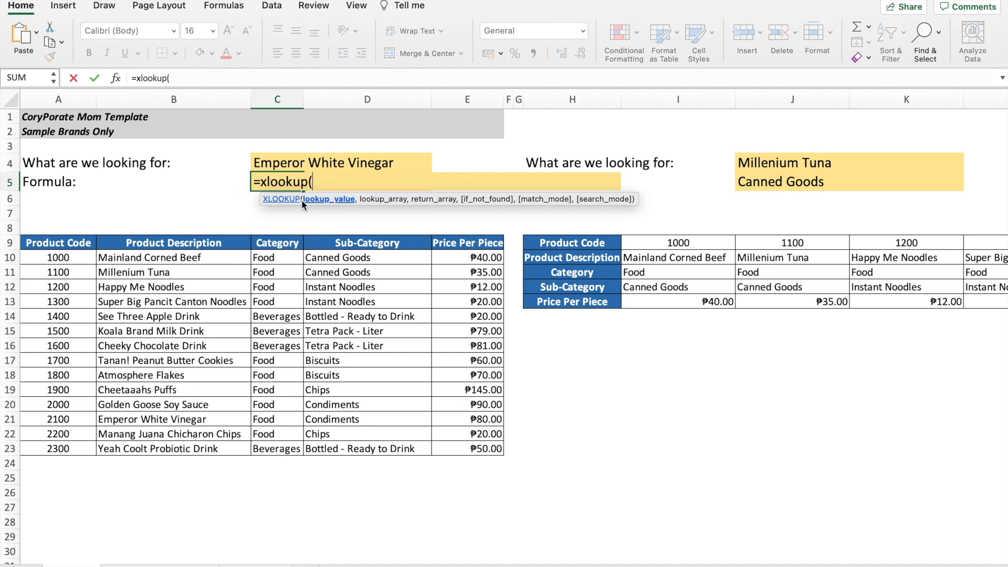
pyautogui.click(292, 166)
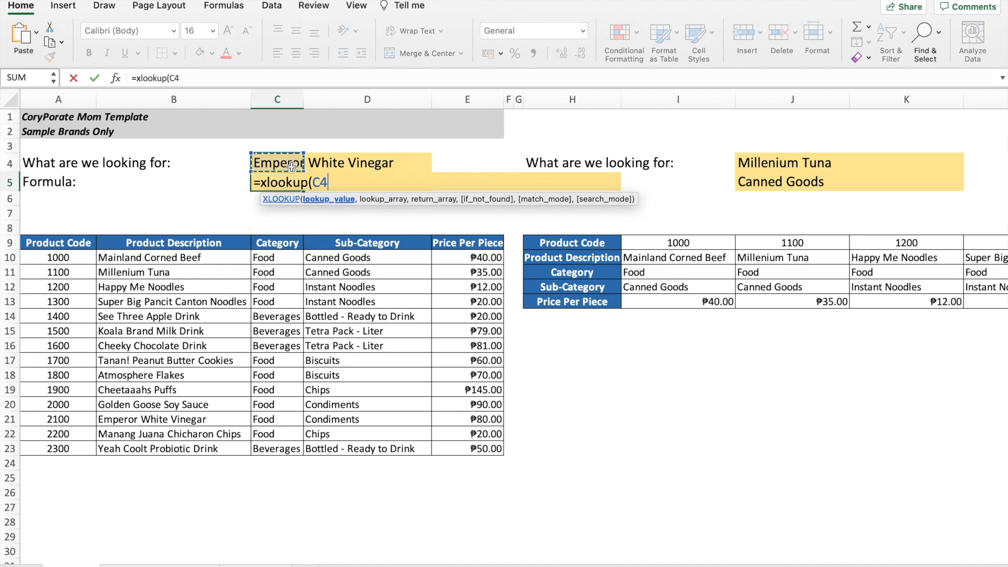
pyautogui.write(',')
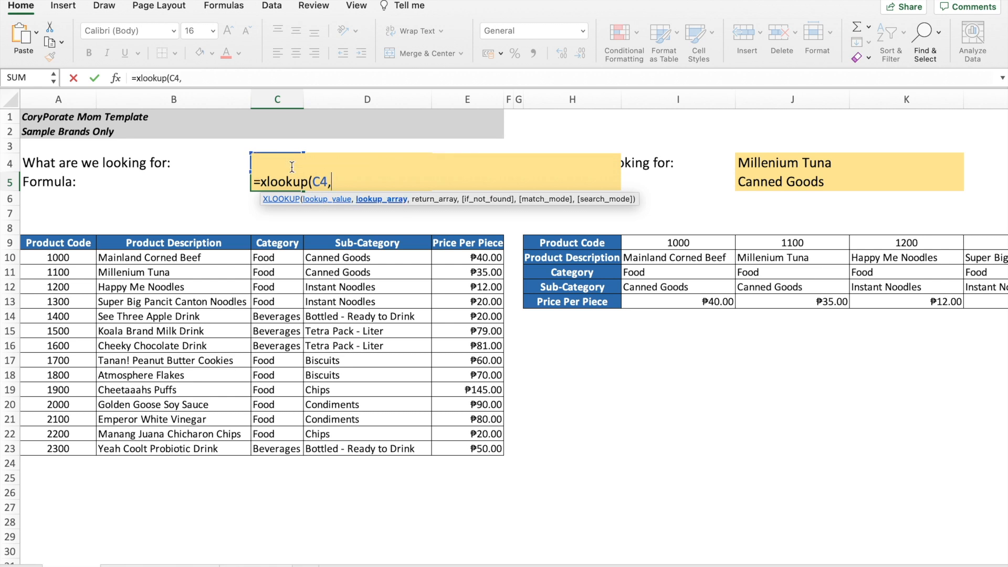
pyautogui.click(180, 257)
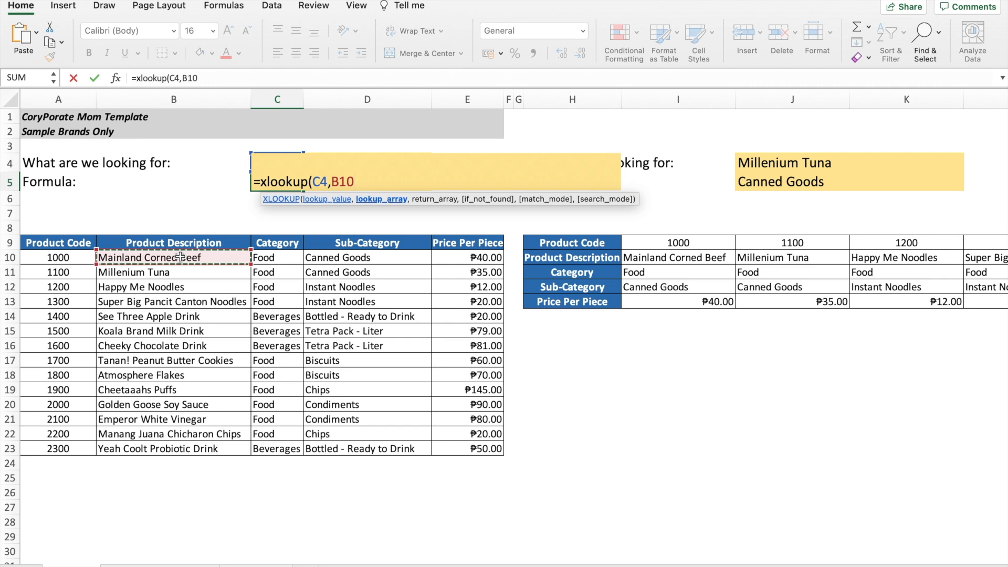
pyautogui.hotkey('ctrl', 'shift', 'Down')
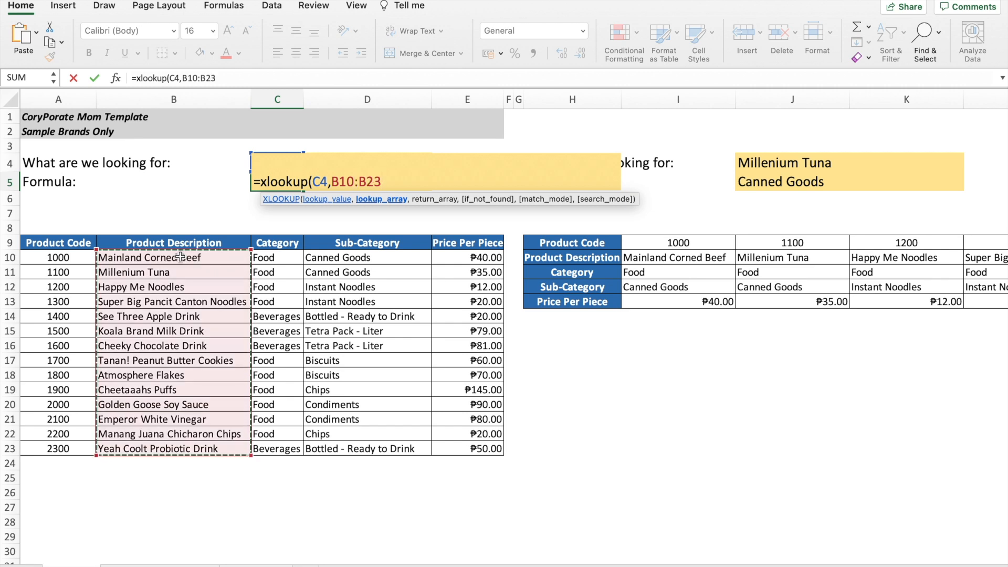
pyautogui.write(',')
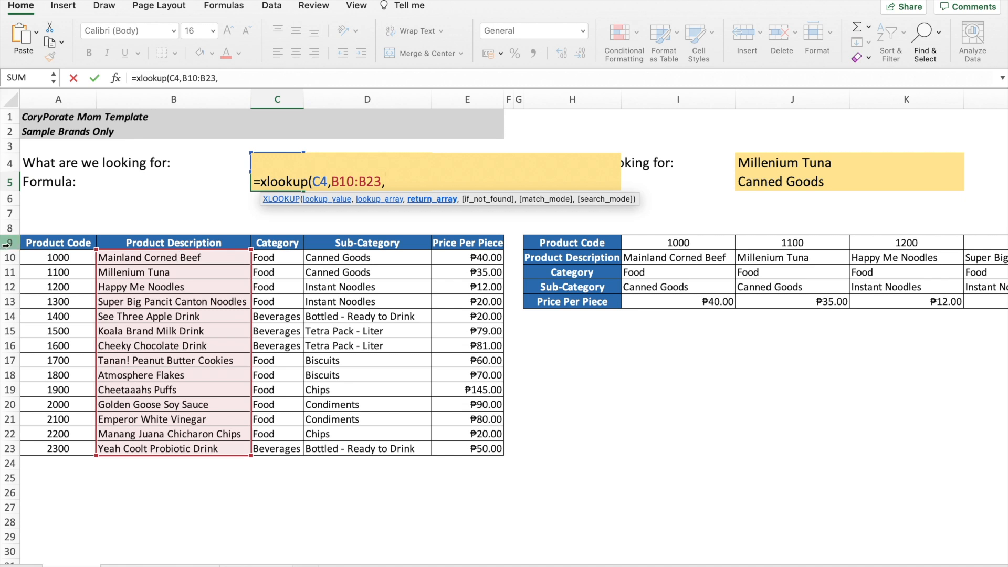
pyautogui.click(63, 257)
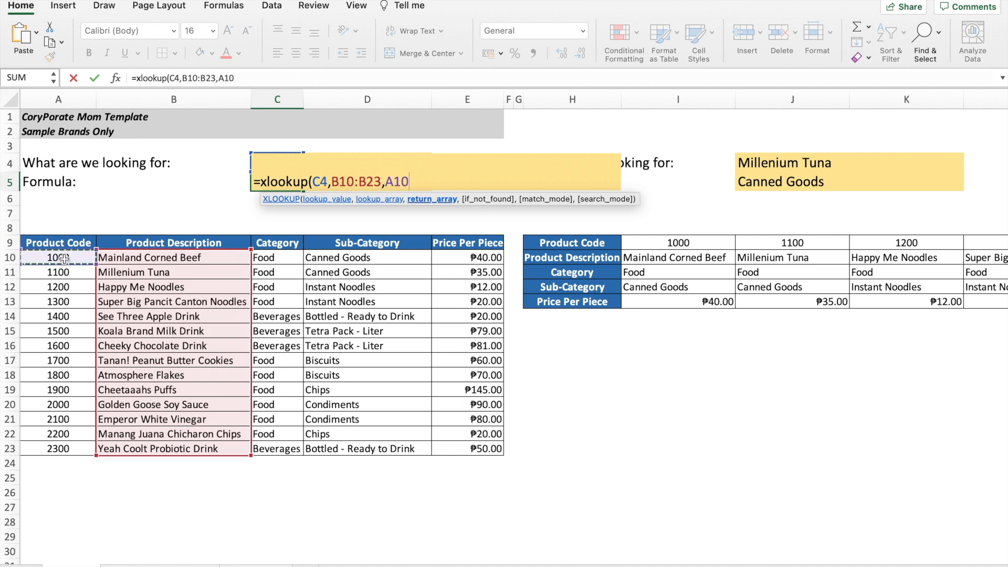
pyautogui.hotkey('ctrl', 'shift', 'Down')
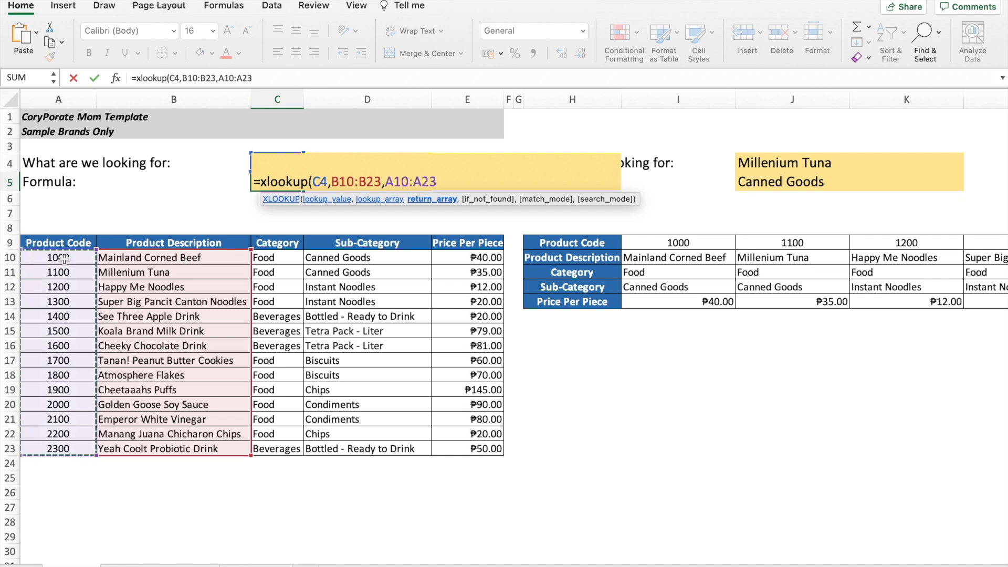
pyautogui.write(')')
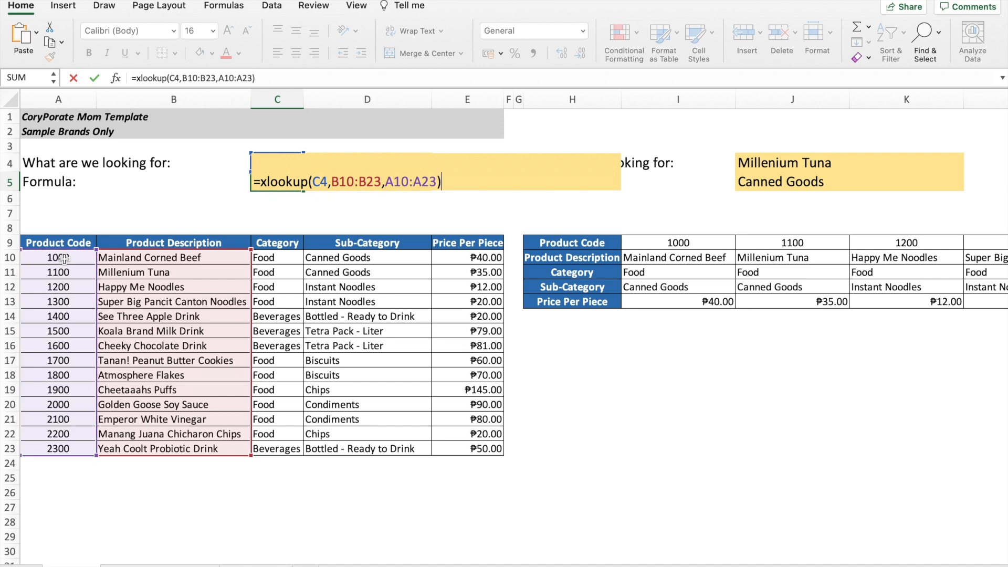
pyautogui.press('Return')
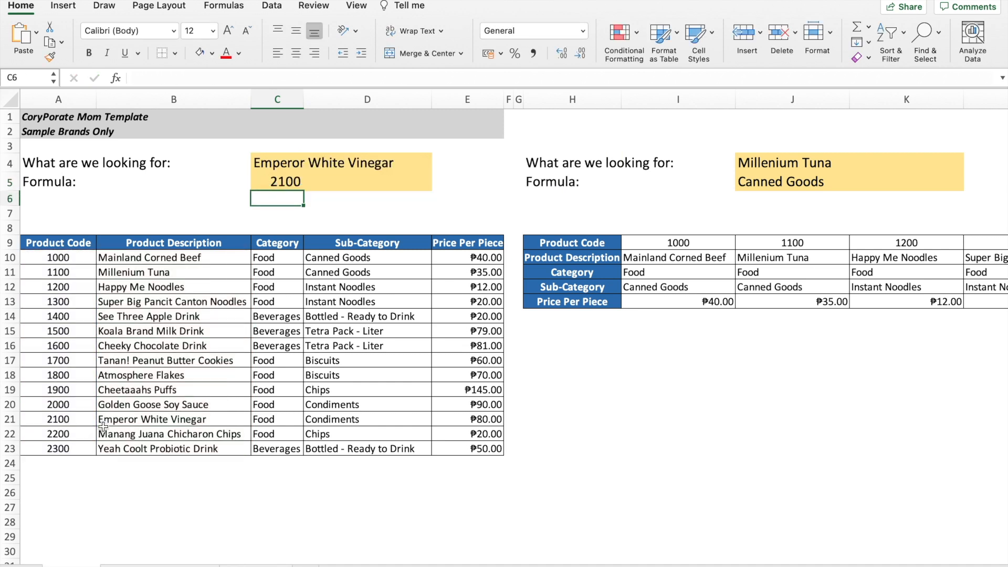